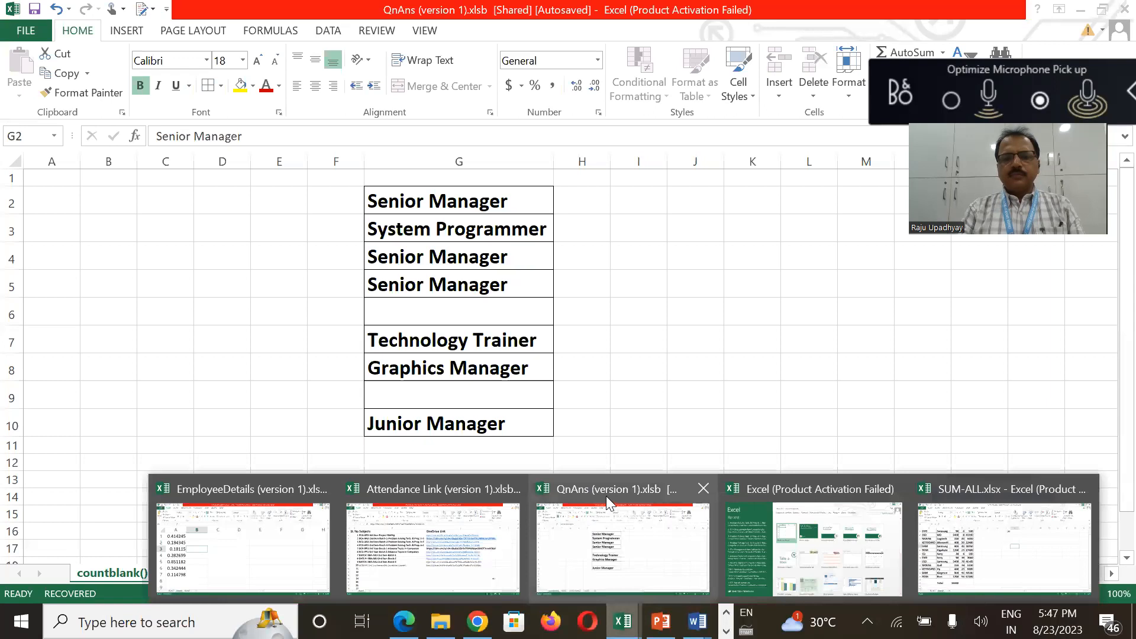
# Bring up the QnAns workbook and examine the blank cells G6 and G9 in the job title list
pyautogui.click(608, 502)
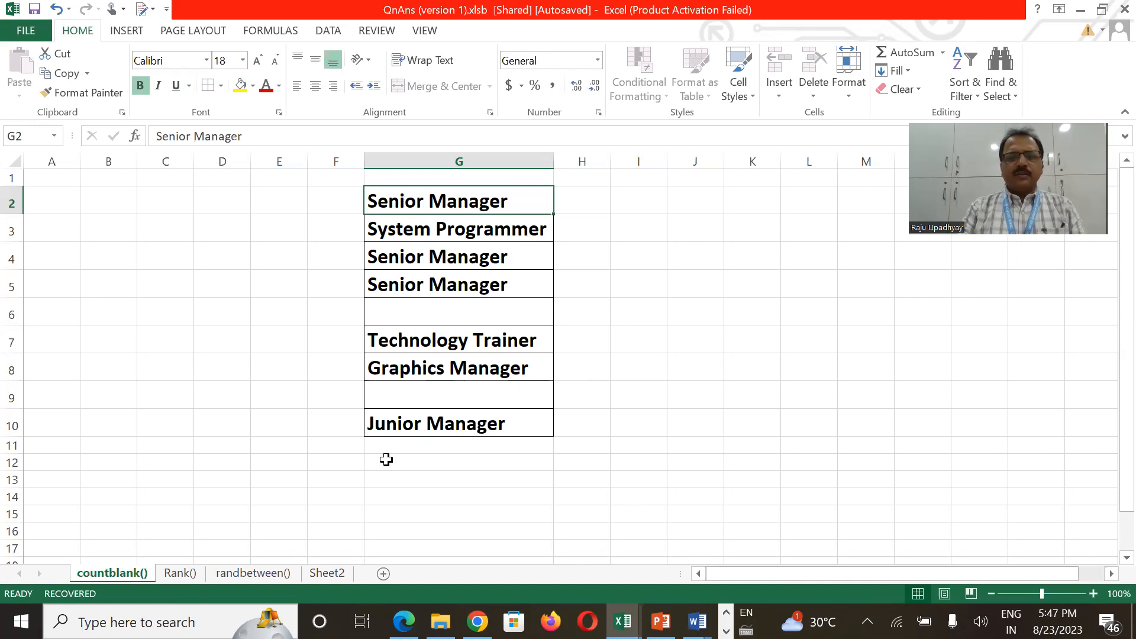
pyautogui.click(453, 312)
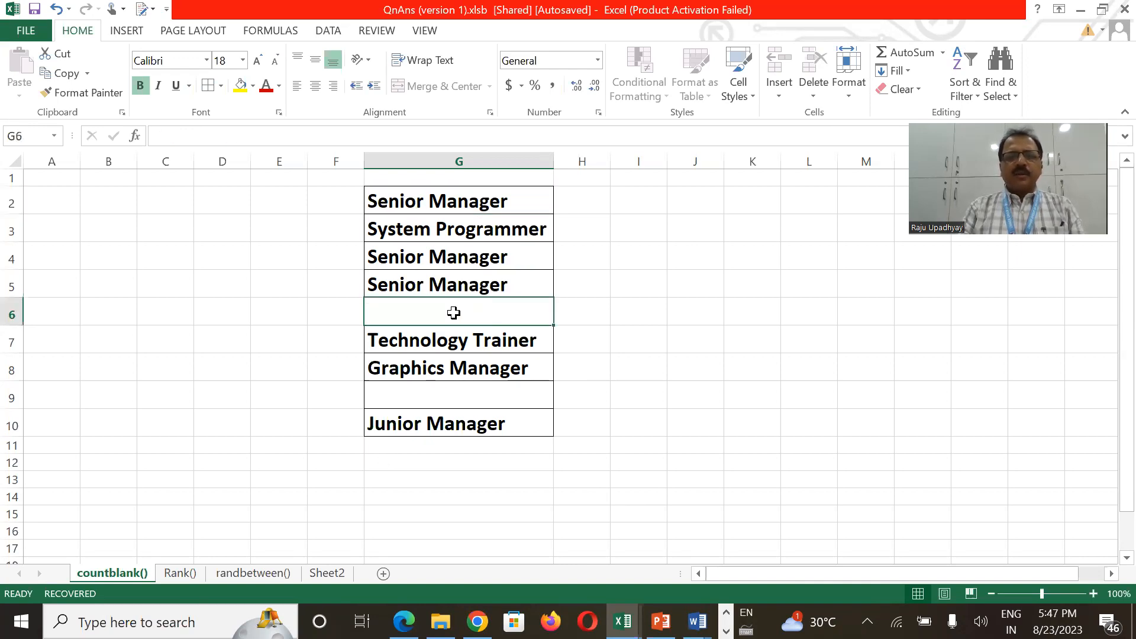
pyautogui.click(444, 393)
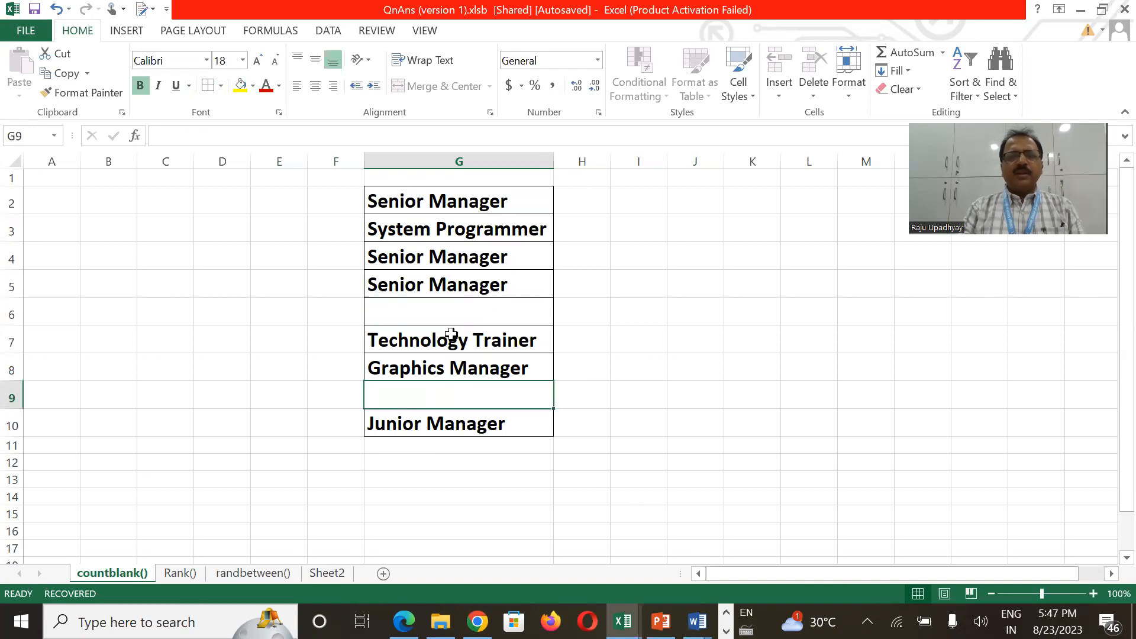
pyautogui.click(456, 308)
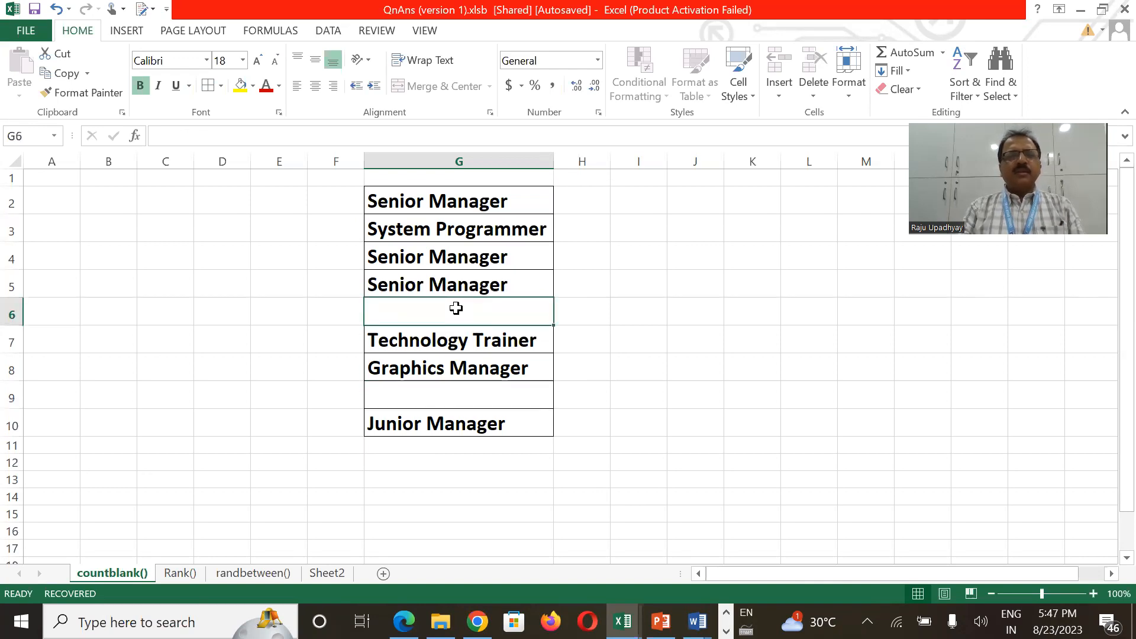
pyautogui.click(438, 415)
pyautogui.click(442, 395)
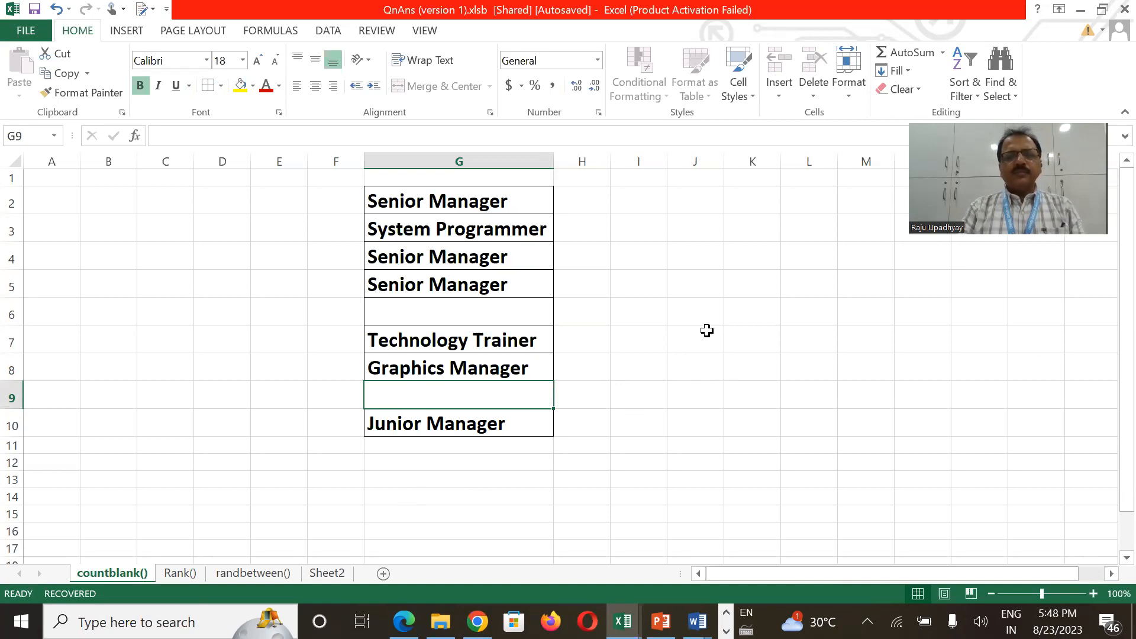
# Increase the font size of cell C4 to 22
pyautogui.click(164, 252)
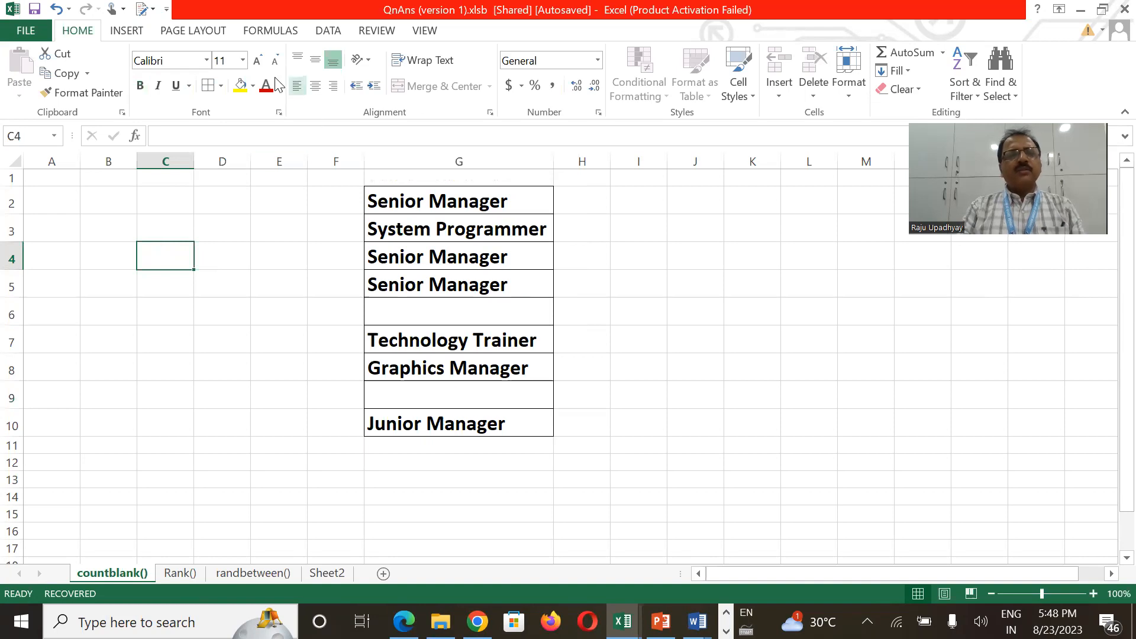
pyautogui.click(258, 62)
pyautogui.click(258, 61)
pyautogui.click(258, 62)
pyautogui.click(258, 61)
pyautogui.click(258, 62)
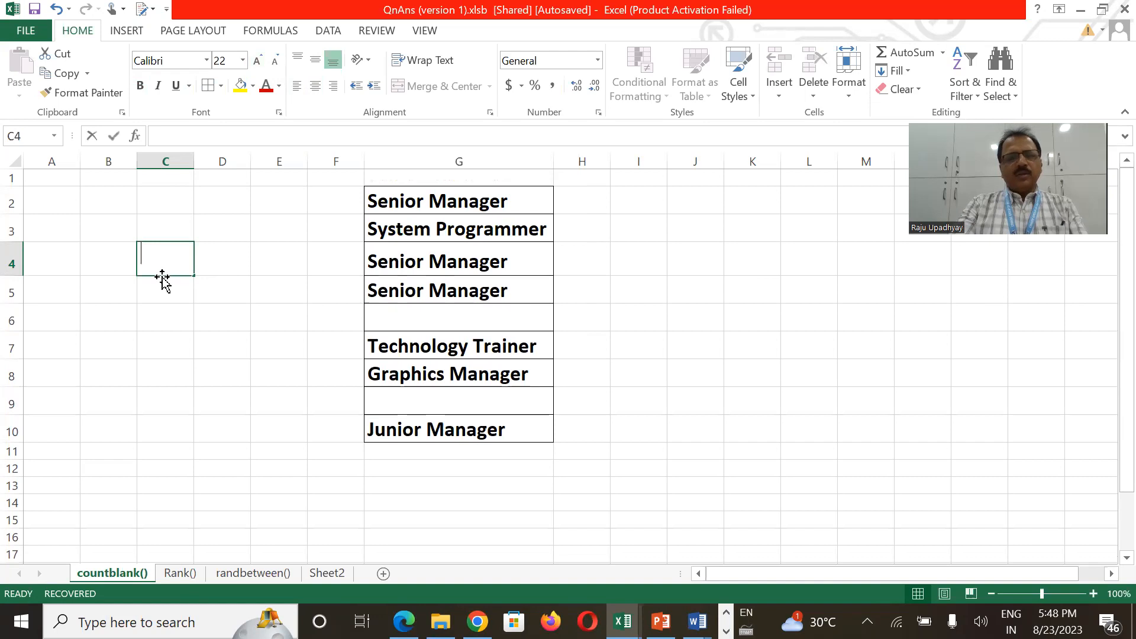
# Count the empty cells of the job title list in C4 with the formula =COUNTBLANK(G2:G10)
pyautogui.write('=coun')
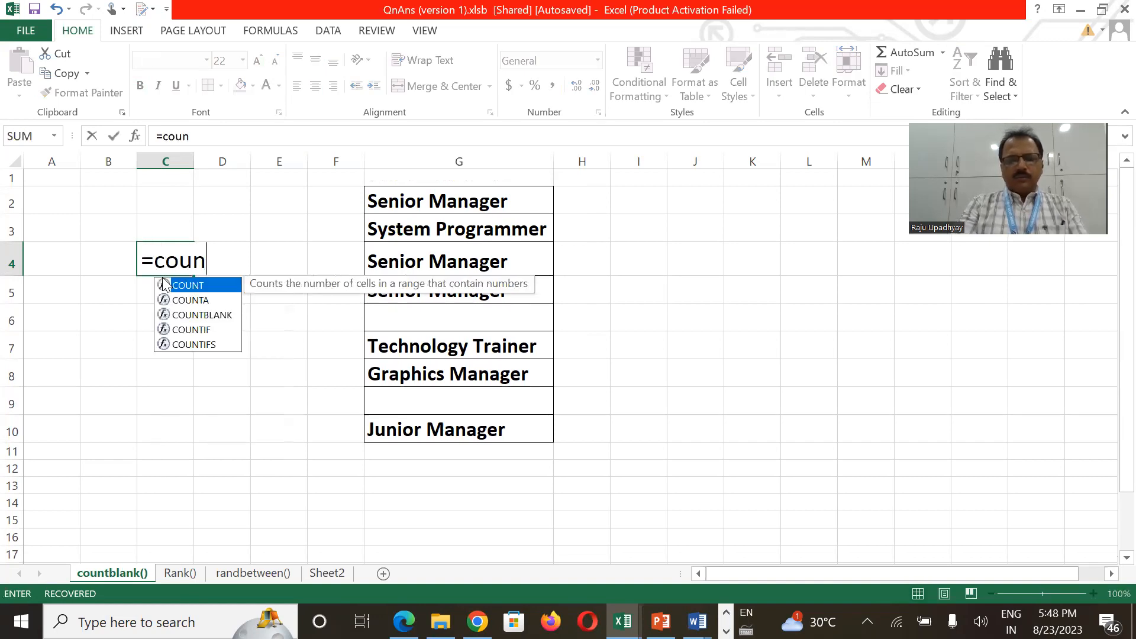
pyautogui.write('tbl')
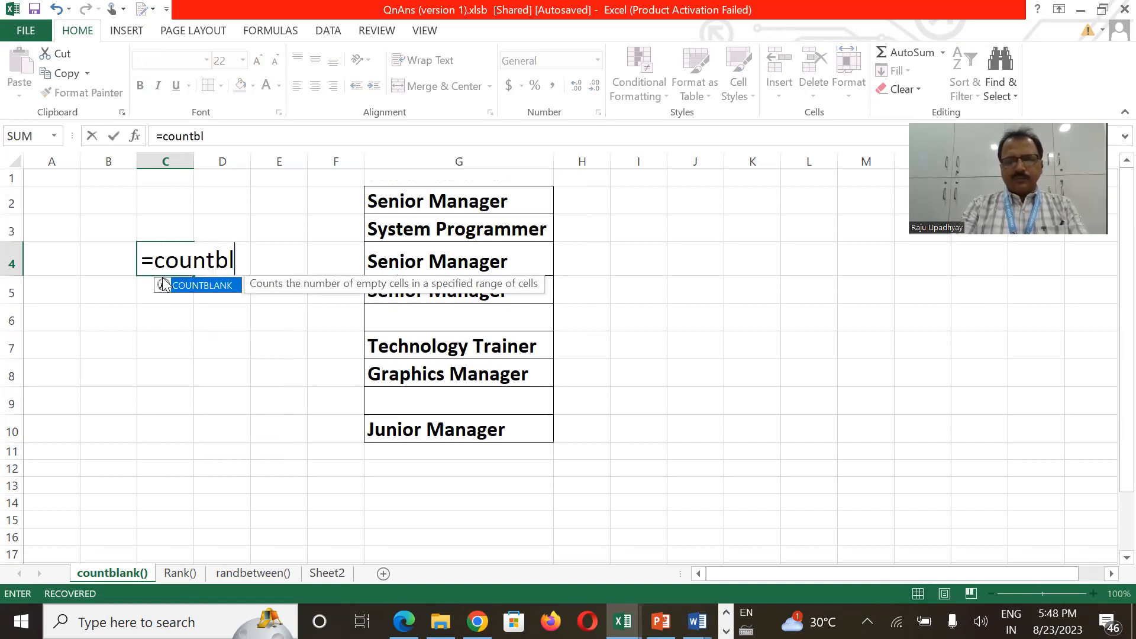
pyautogui.write('ank')
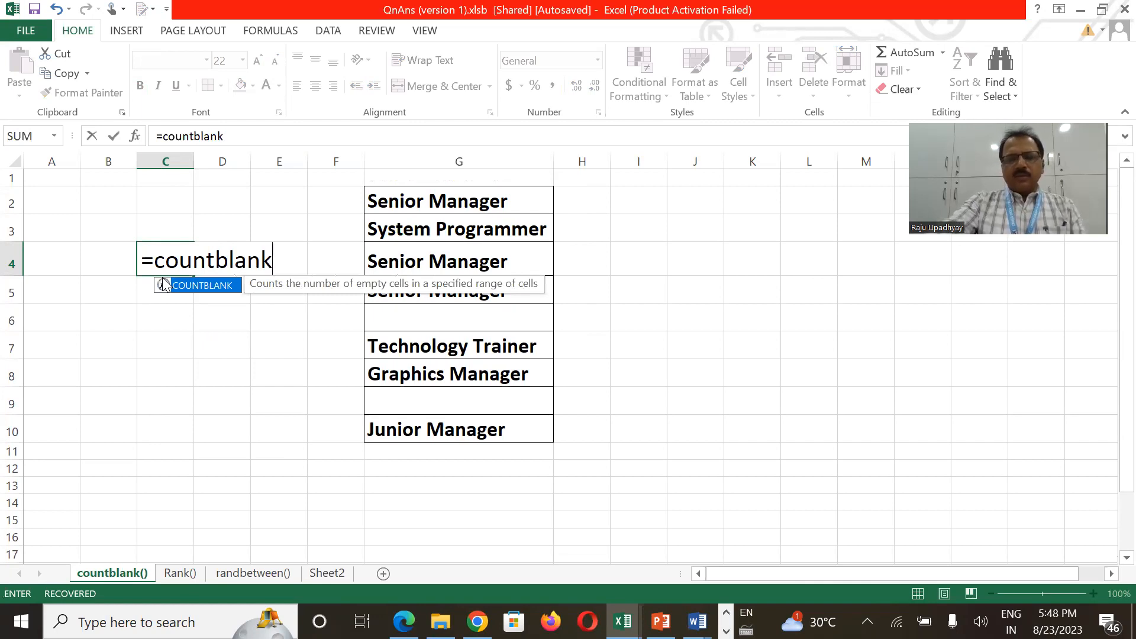
pyautogui.write('9')
pyautogui.press('BackSpace')
pyautogui.write('(')
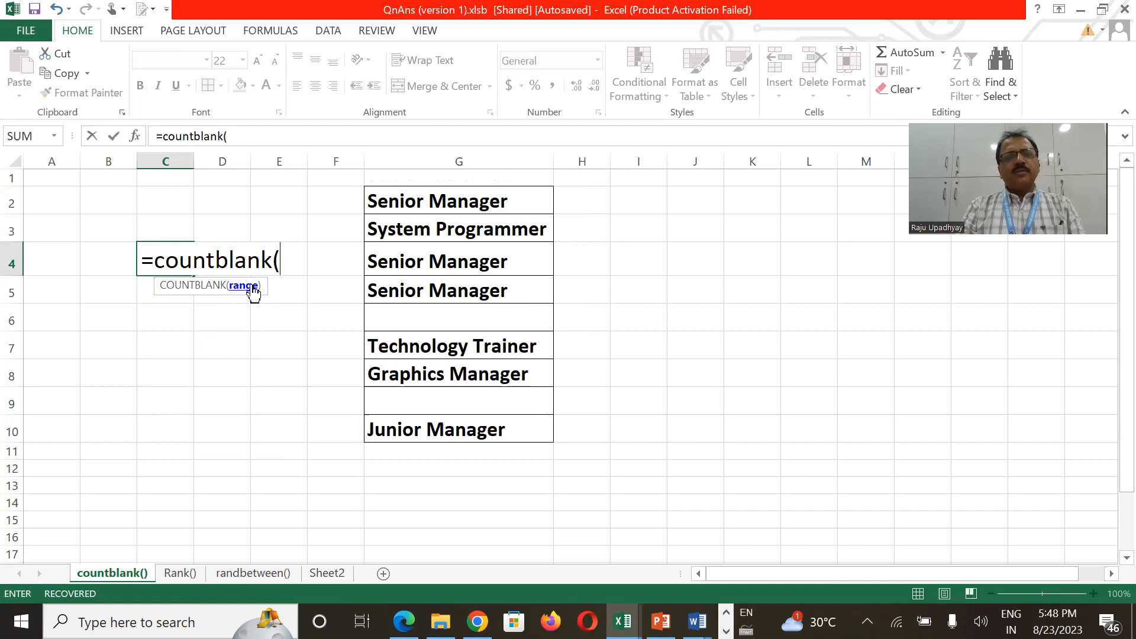
pyautogui.click(445, 200)
pyautogui.moveTo(445, 228); pyautogui.dragTo(443, 428)
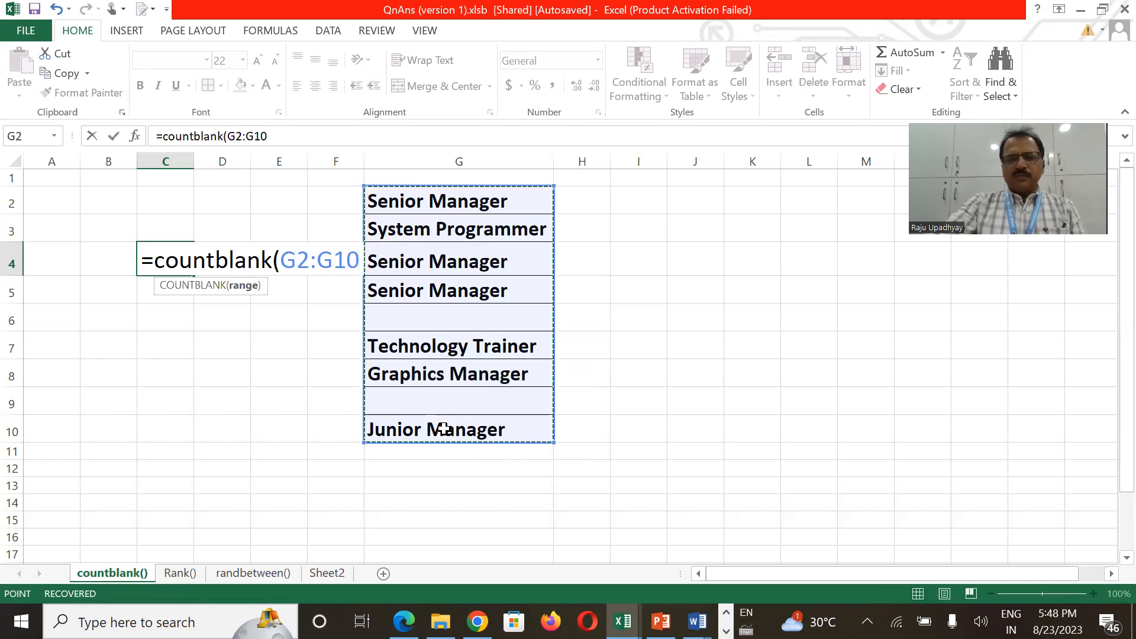
pyautogui.write(')')
pyautogui.press('Return')
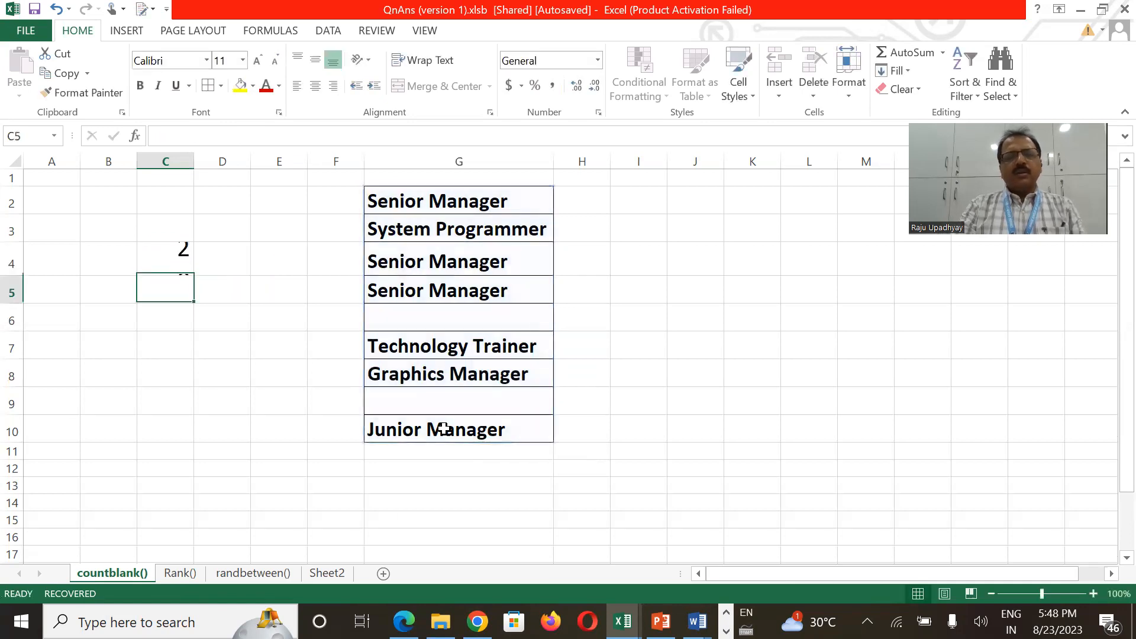
pyautogui.click(167, 266)
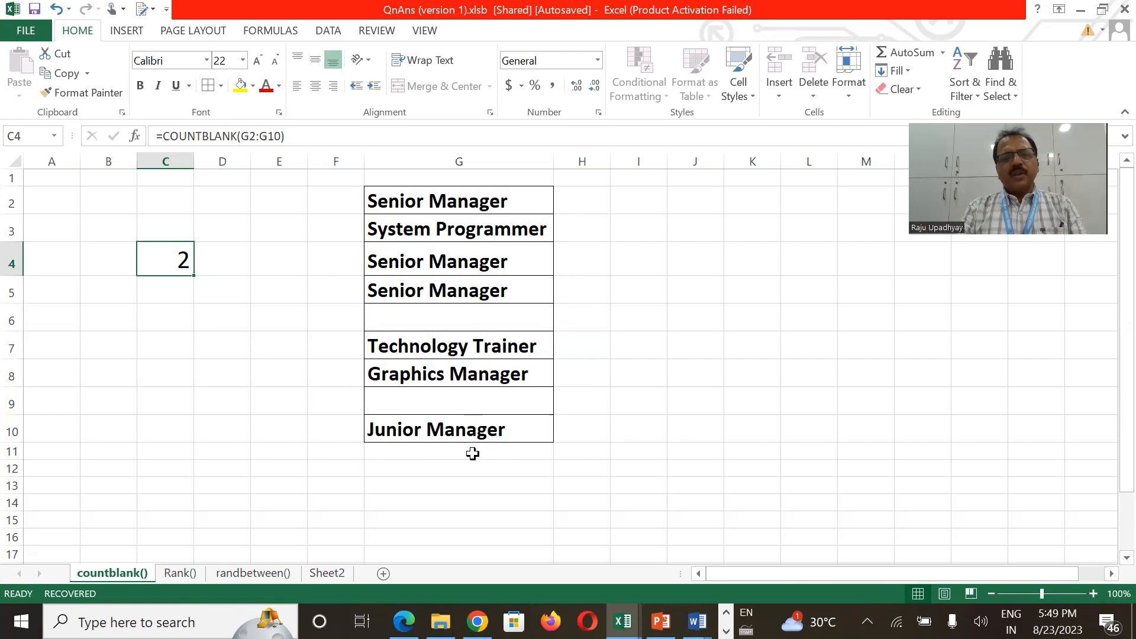
# Fill the blank cell G6 with Director and check the blank count in C4
pyautogui.click(446, 312)
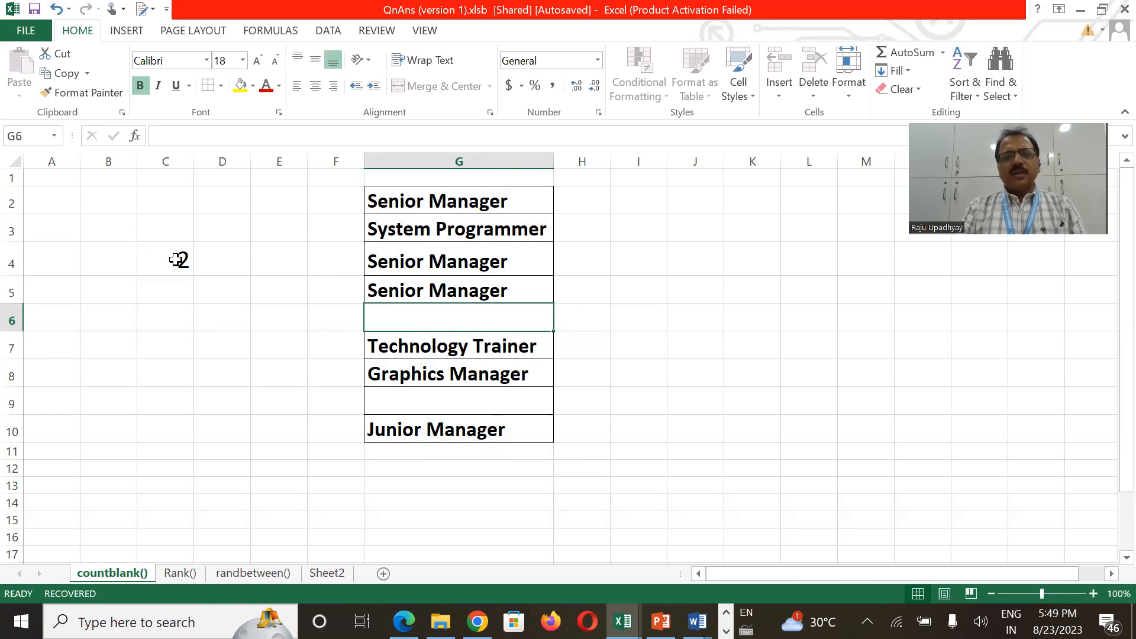
pyautogui.write('Di')
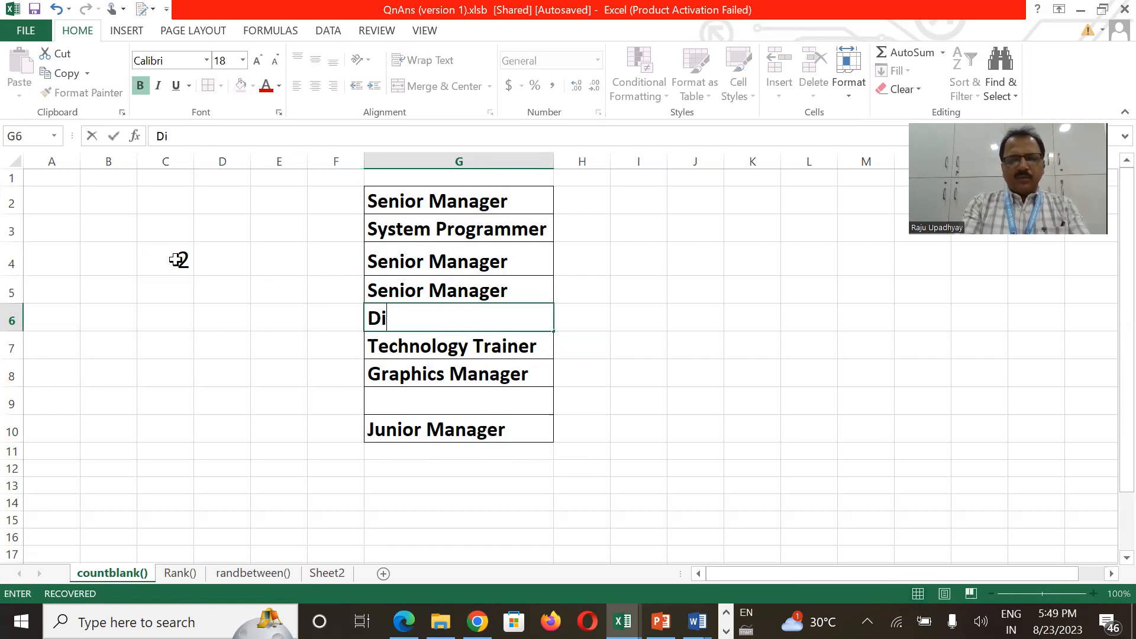
pyautogui.write('rector')
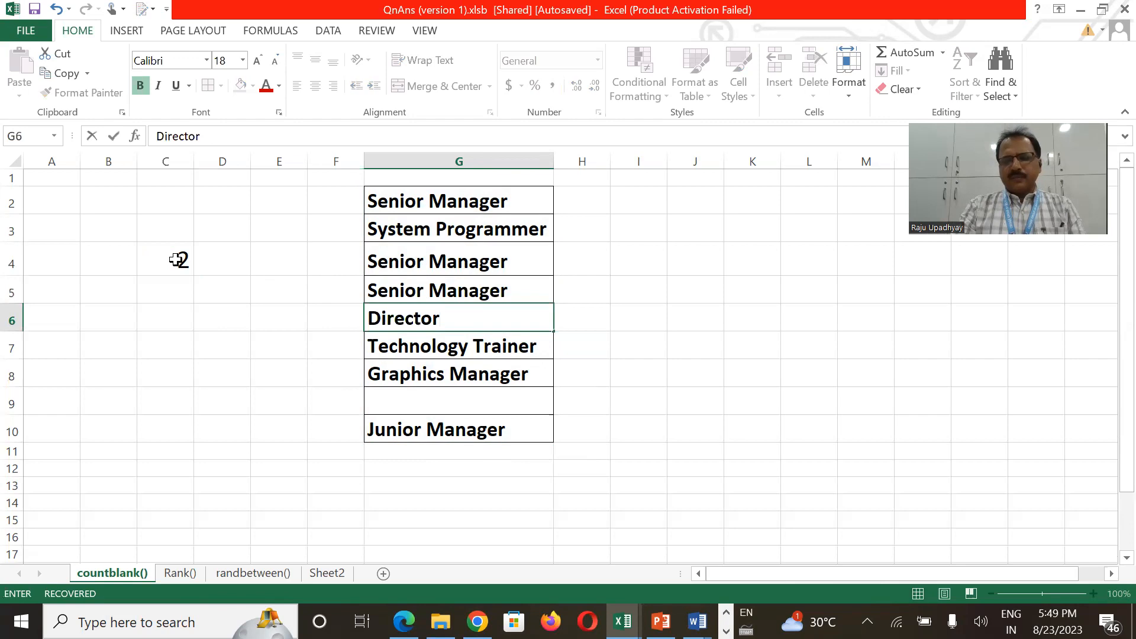
pyautogui.press('Return')
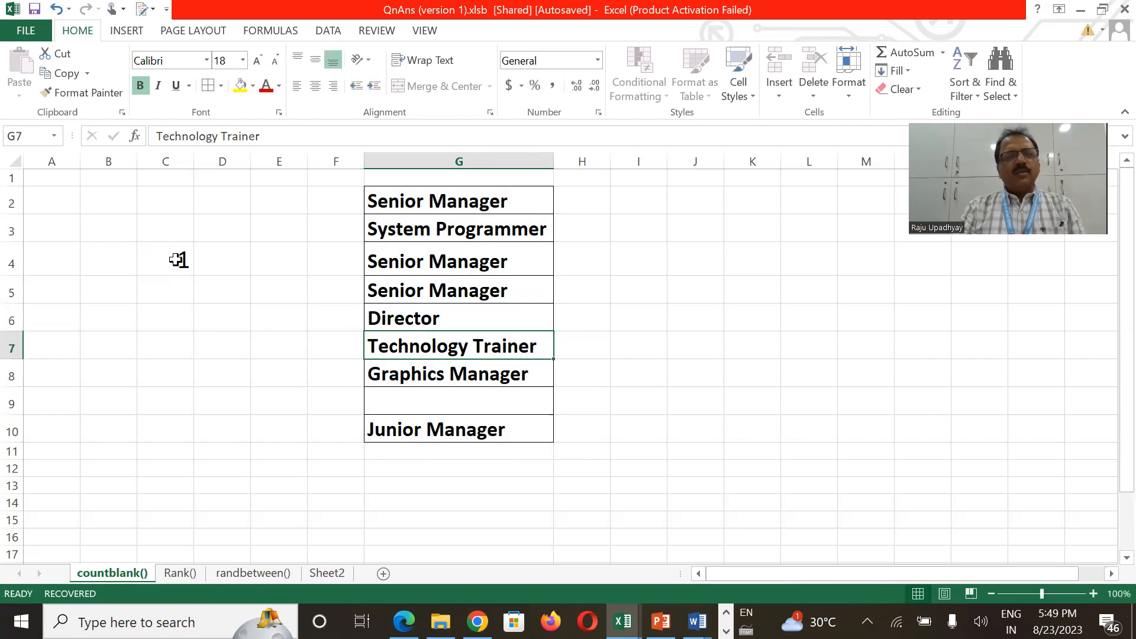
pyautogui.click(398, 399)
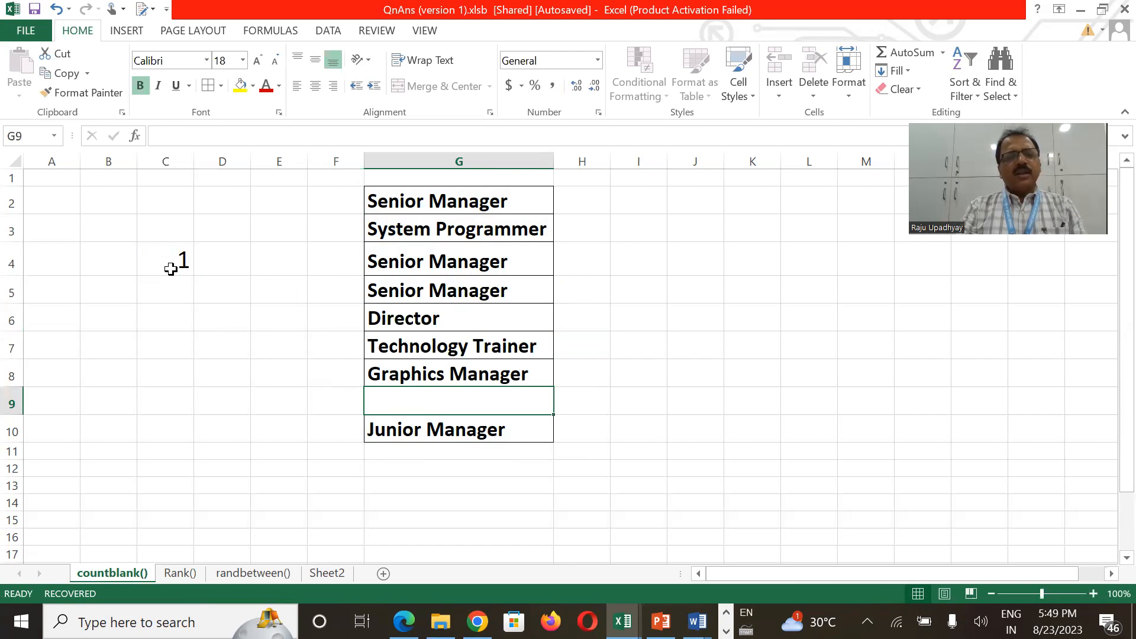
pyautogui.click(168, 264)
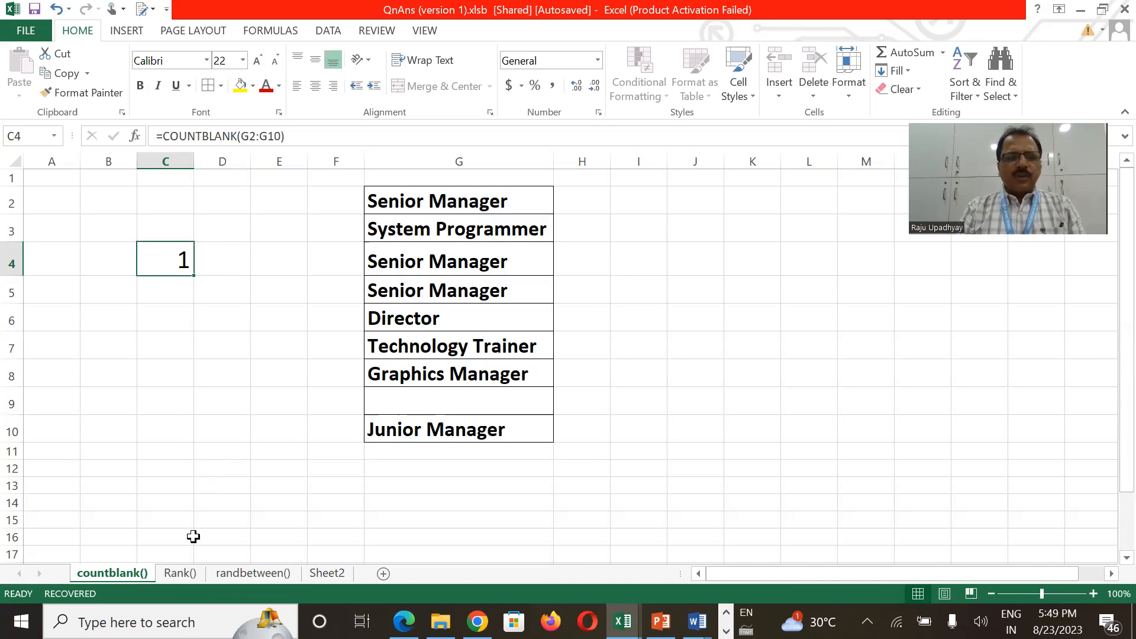
# On the Rank() sheet, clear the existing rank formulas from G3:G9
pyautogui.click(182, 573)
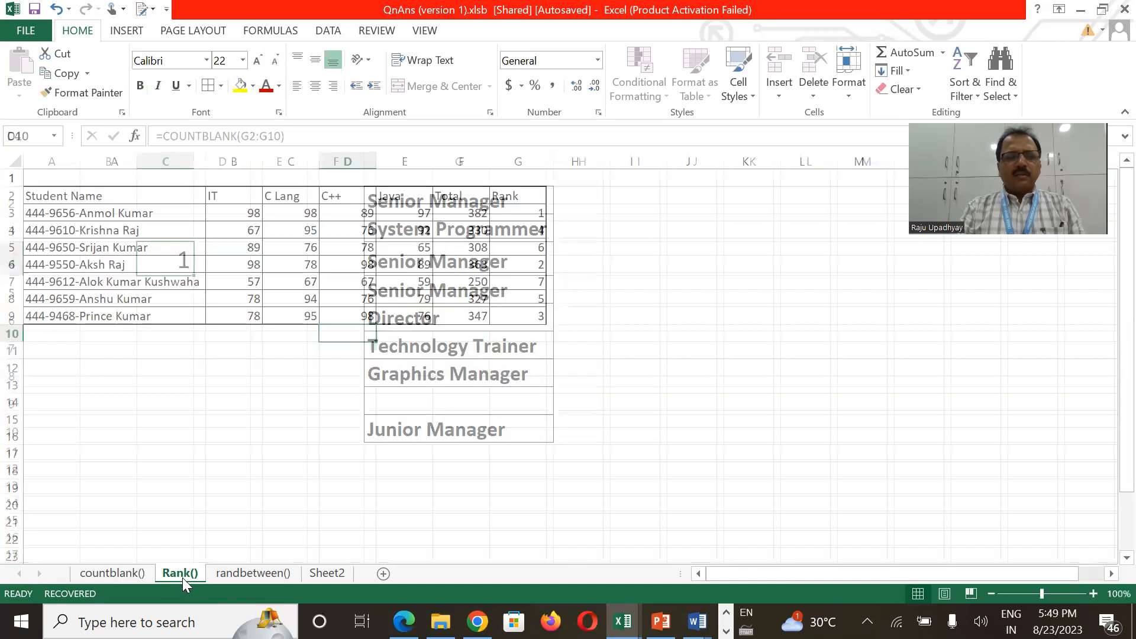
pyautogui.click(1093, 593)
pyautogui.click(1093, 594)
pyautogui.click(1093, 593)
pyautogui.click(1093, 593)
pyautogui.click(1093, 593)
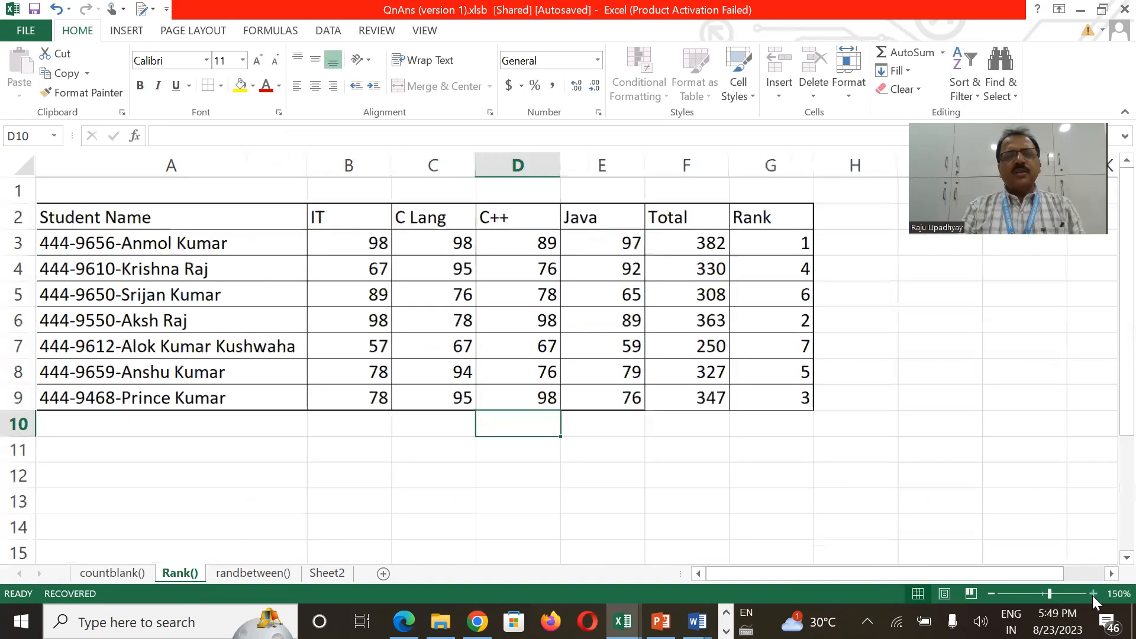
pyautogui.click(1093, 593)
pyautogui.click(1093, 593)
pyautogui.click(1093, 593)
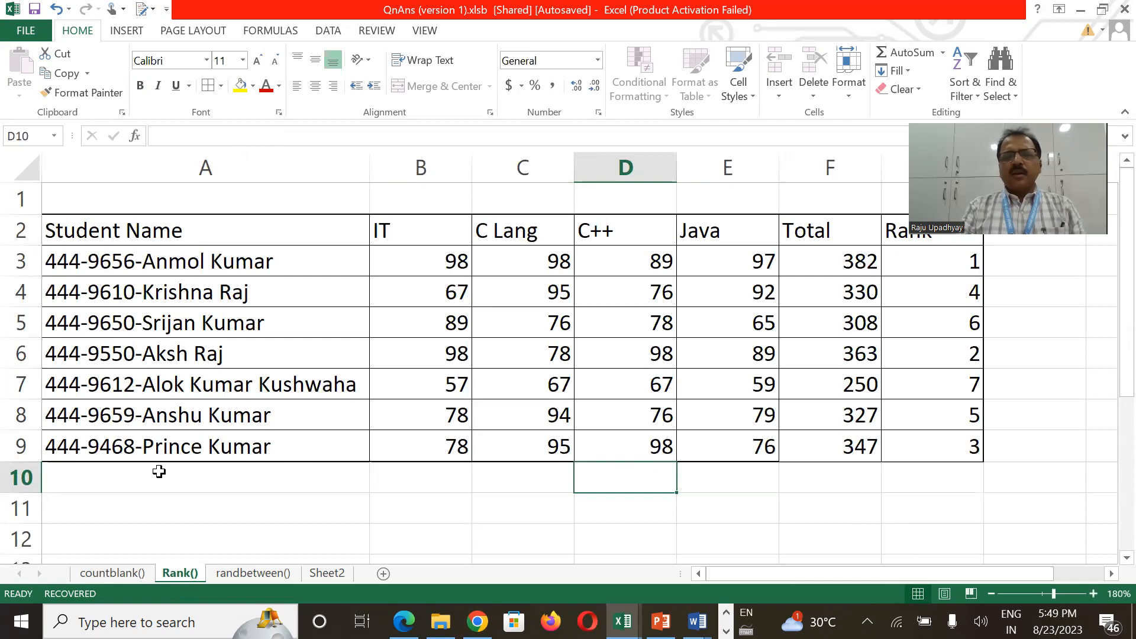
pyautogui.moveTo(932, 260); pyautogui.dragTo(926, 437)
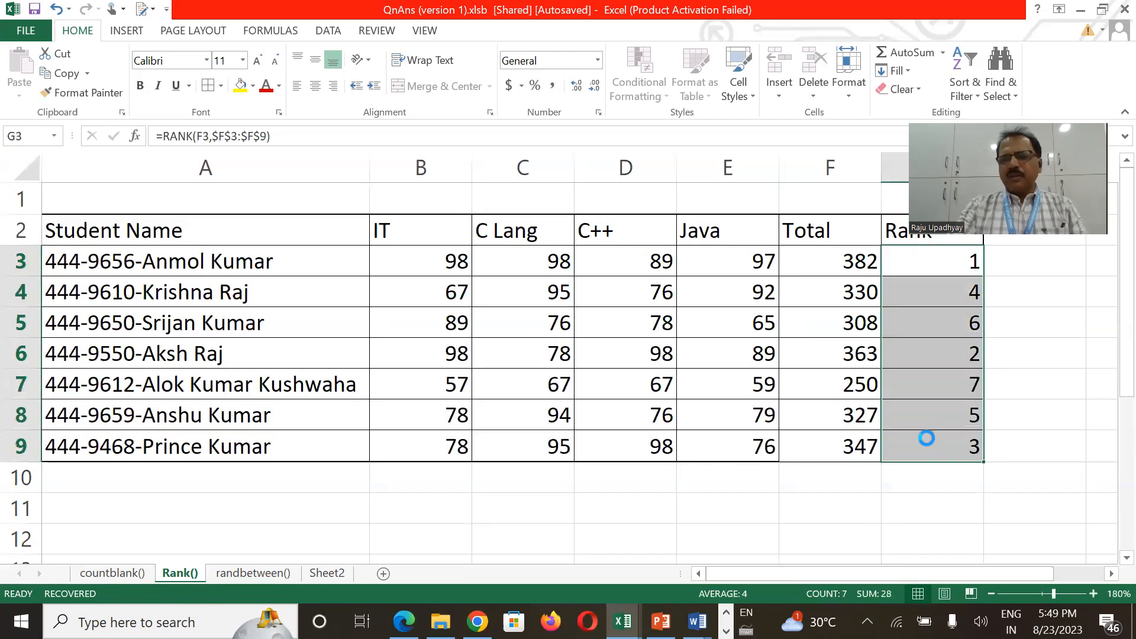
pyautogui.press('Delete')
# Review the IT, C Lang, C++ and Java subject columns of the student marks table
pyautogui.click(453, 269)
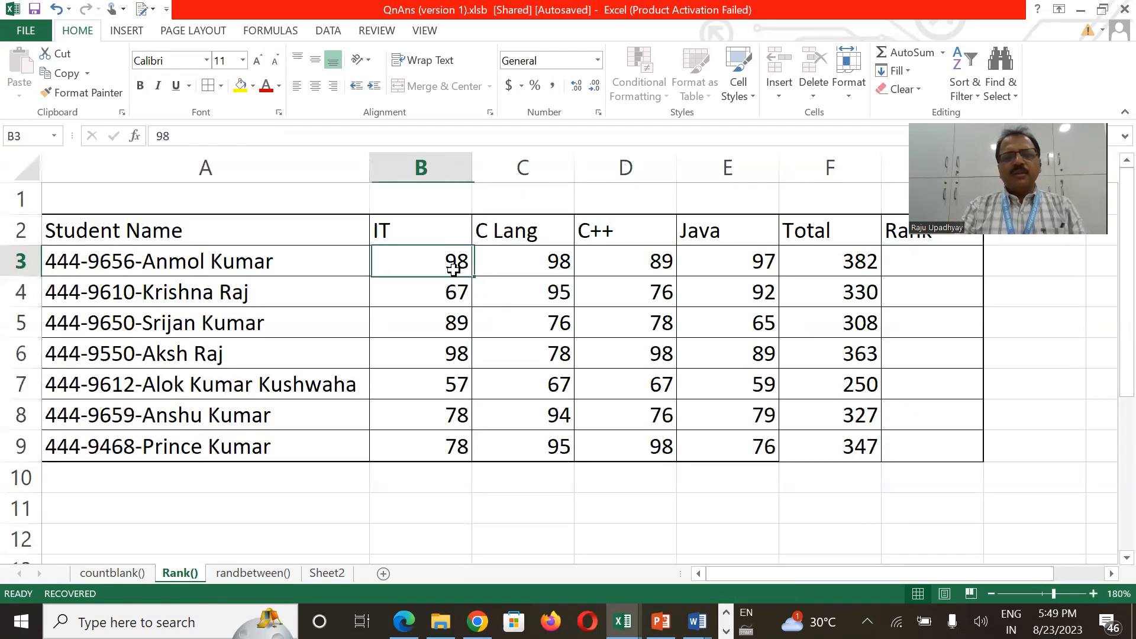
pyautogui.click(427, 233)
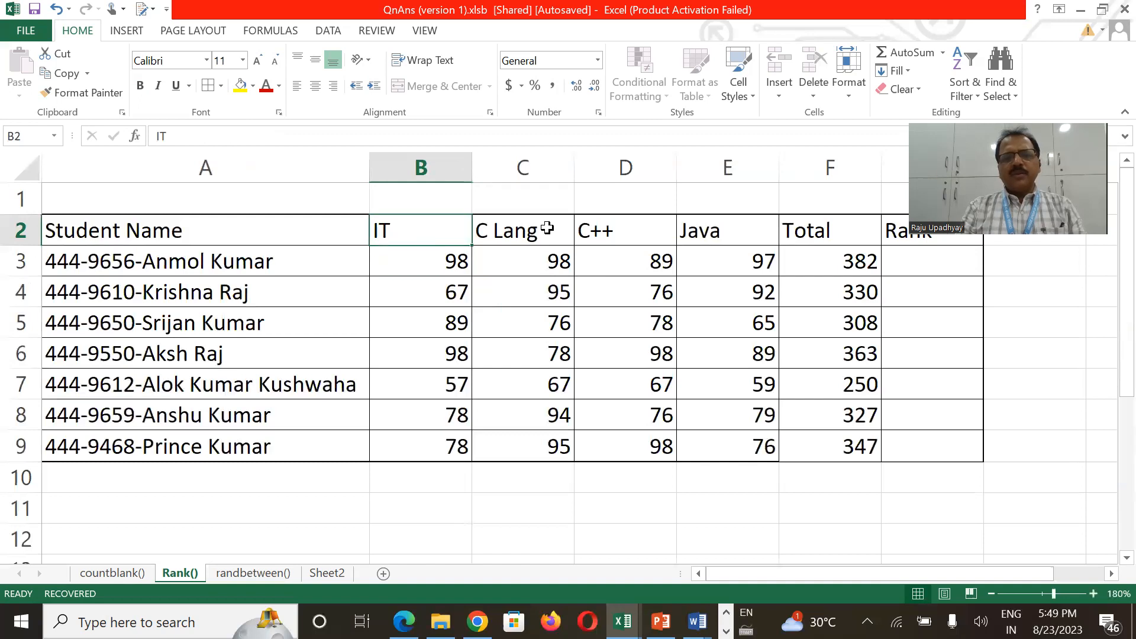
pyautogui.click(547, 228)
pyautogui.click(640, 238)
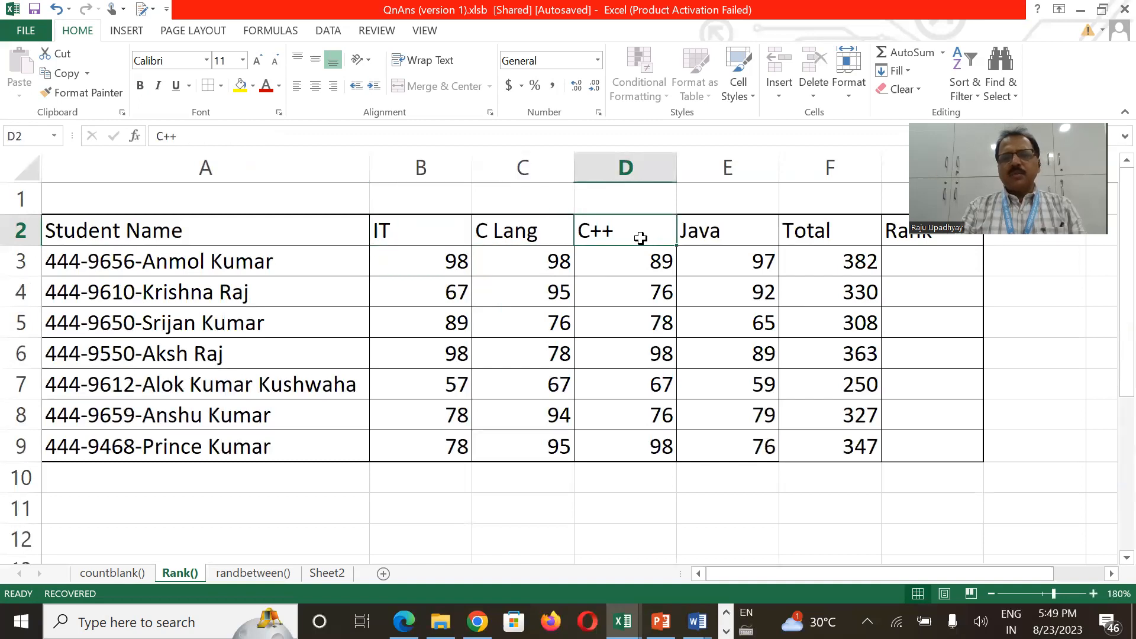
pyautogui.click(711, 233)
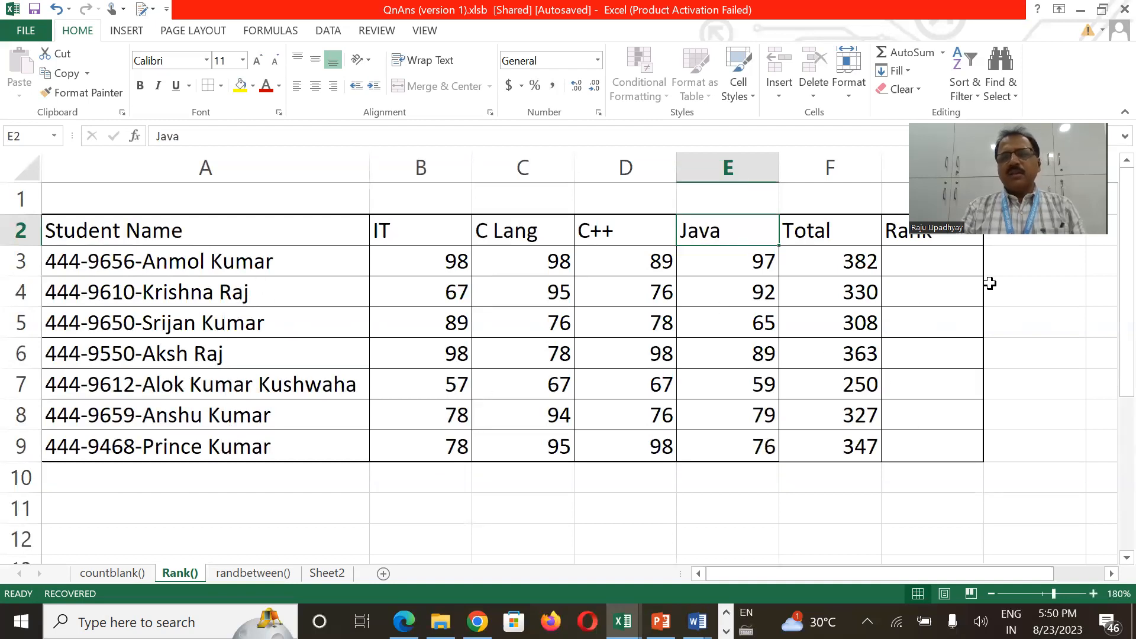
pyautogui.click(911, 264)
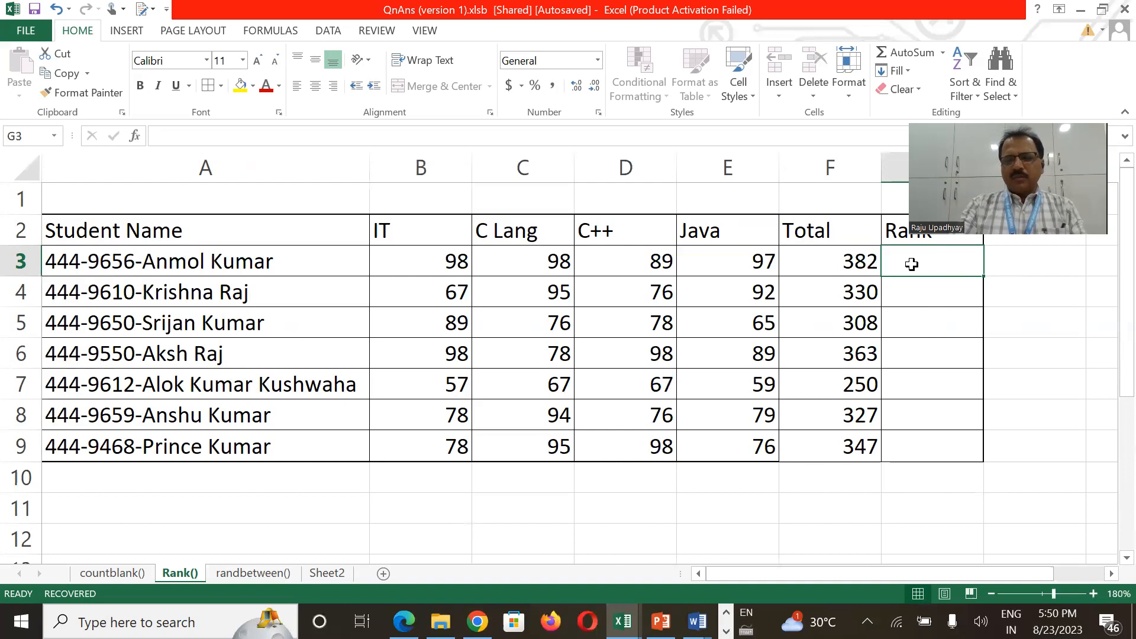
pyautogui.write('=')
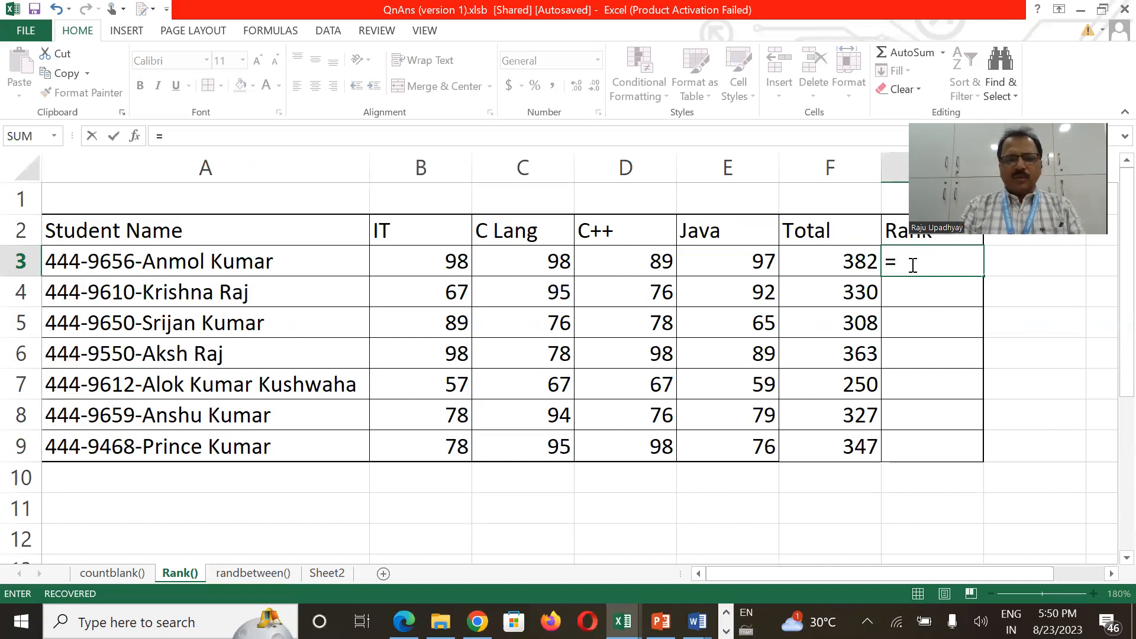
pyautogui.write('ra')
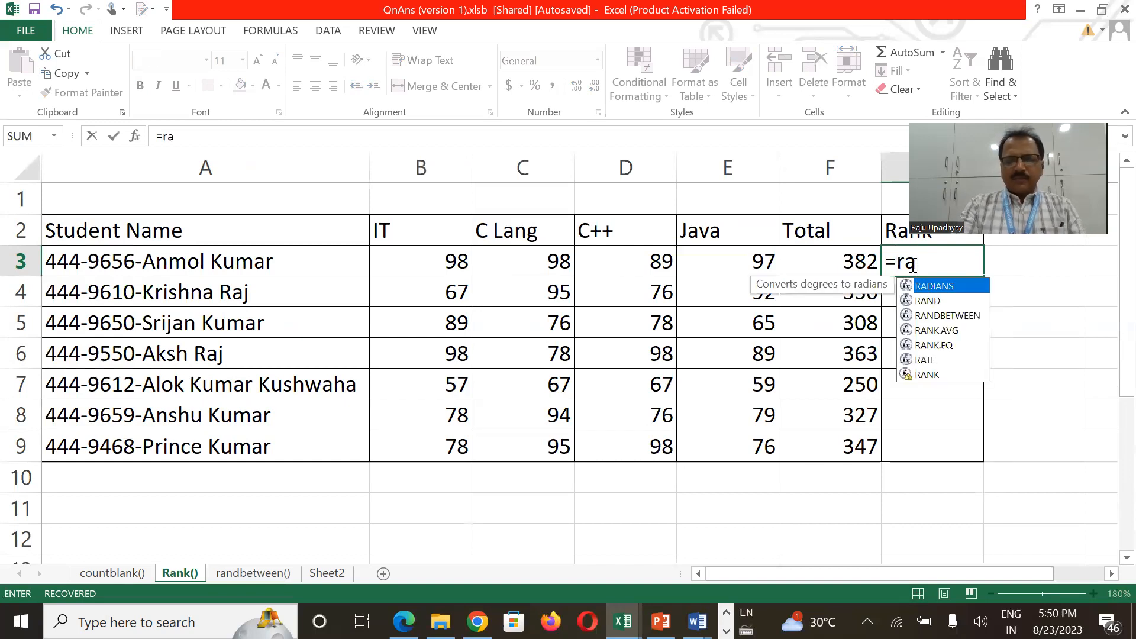
pyautogui.write('k')
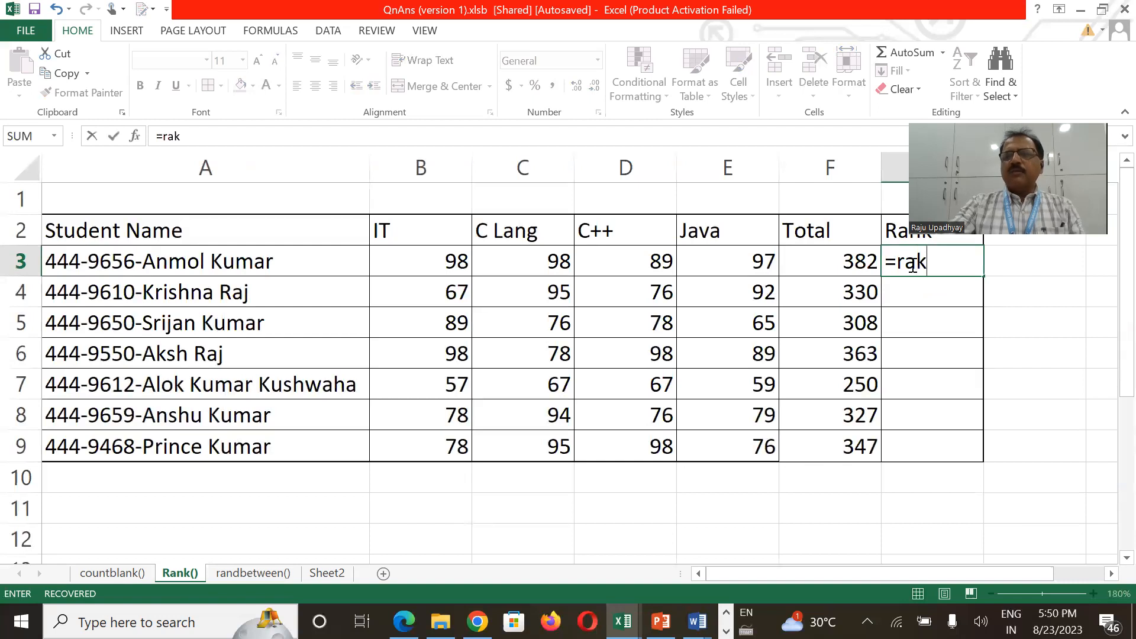
pyautogui.press('BackSpace')
pyautogui.write('nk')
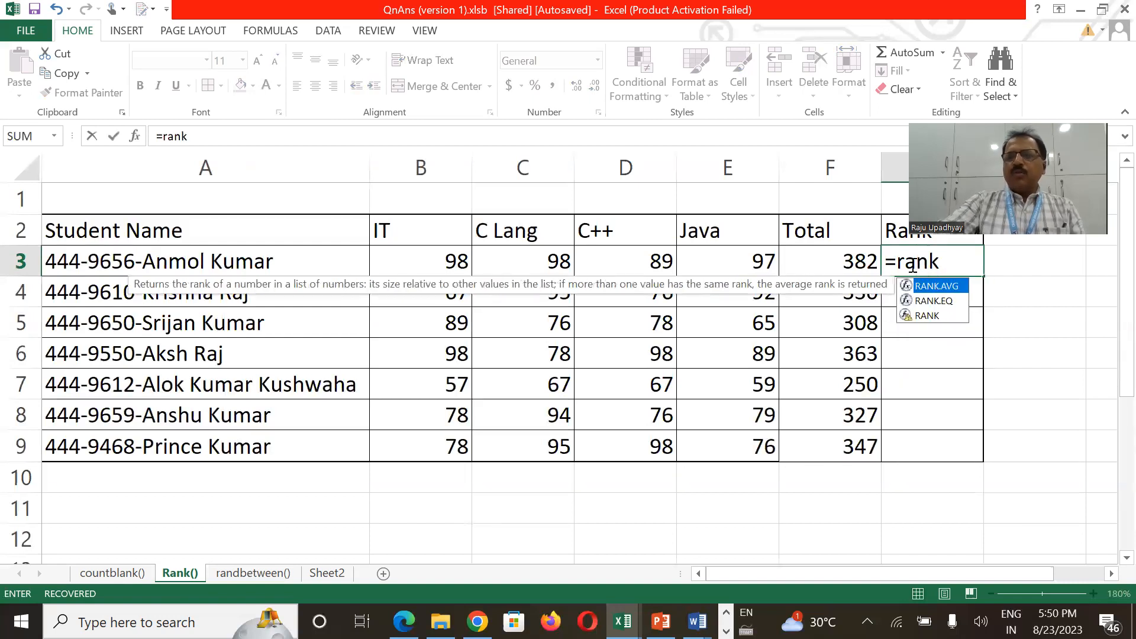
pyautogui.write('(')
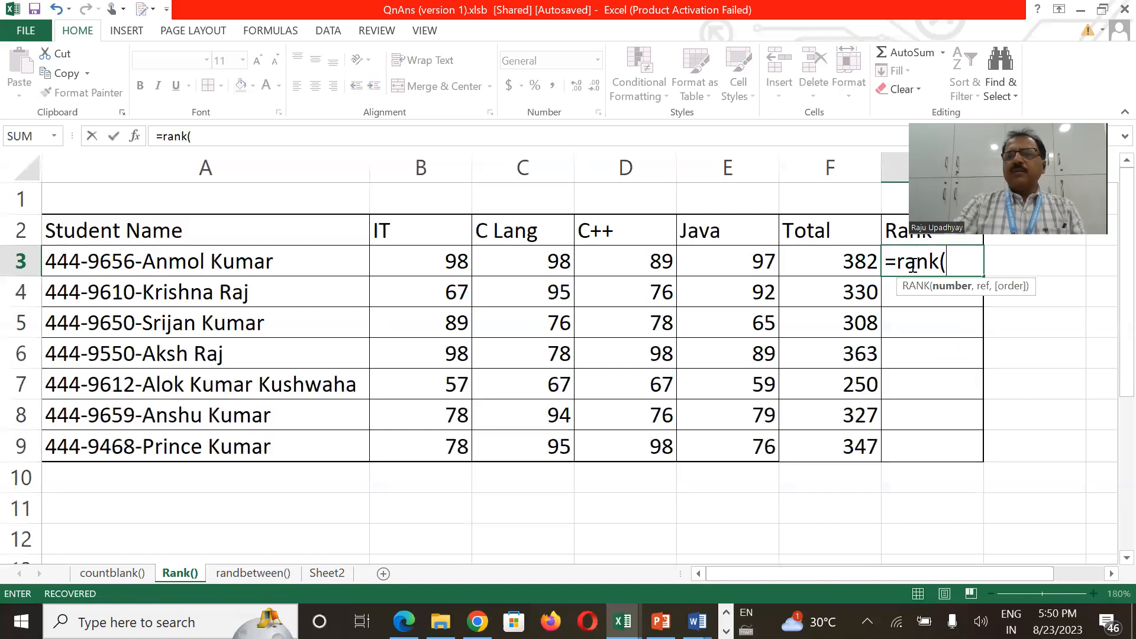
pyautogui.click(850, 259)
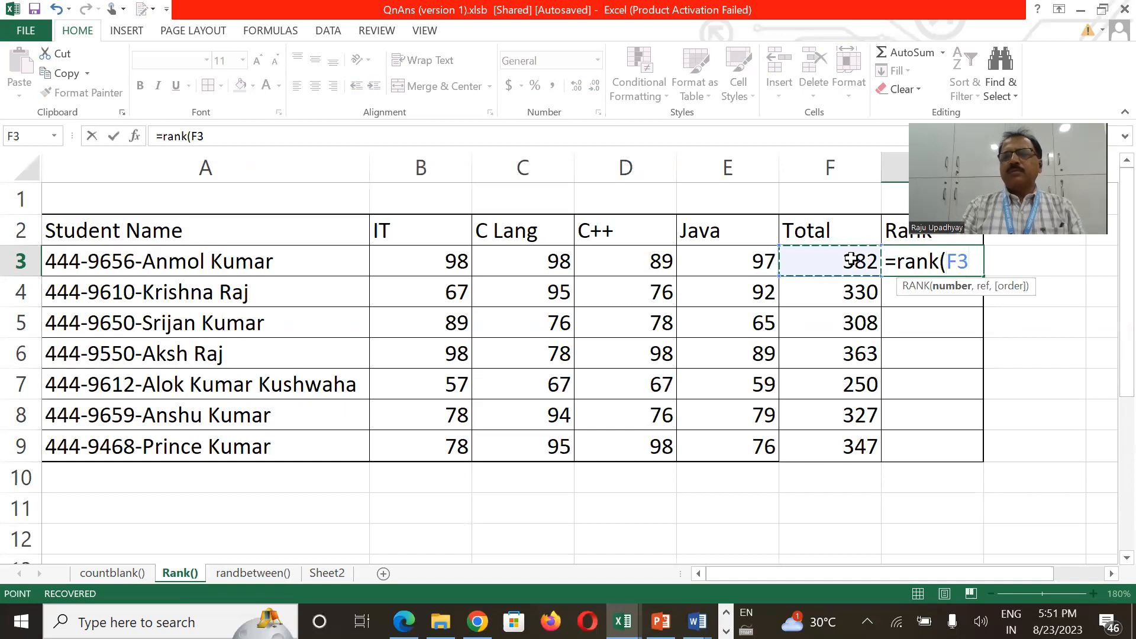
pyautogui.write(',')
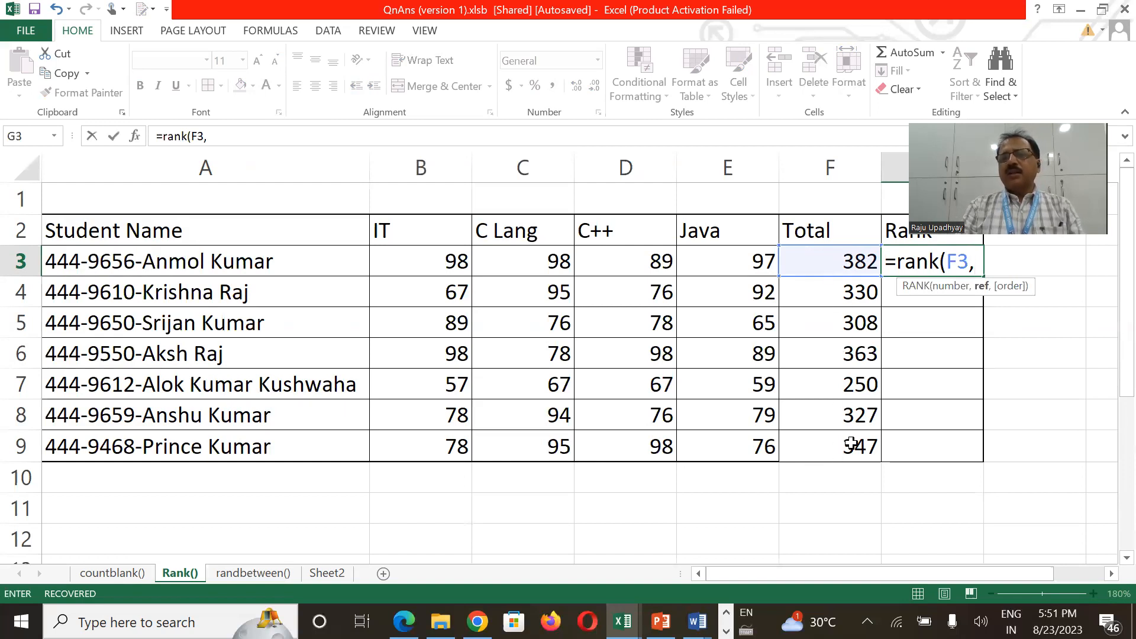
pyautogui.moveTo(843, 269); pyautogui.dragTo(852, 441)
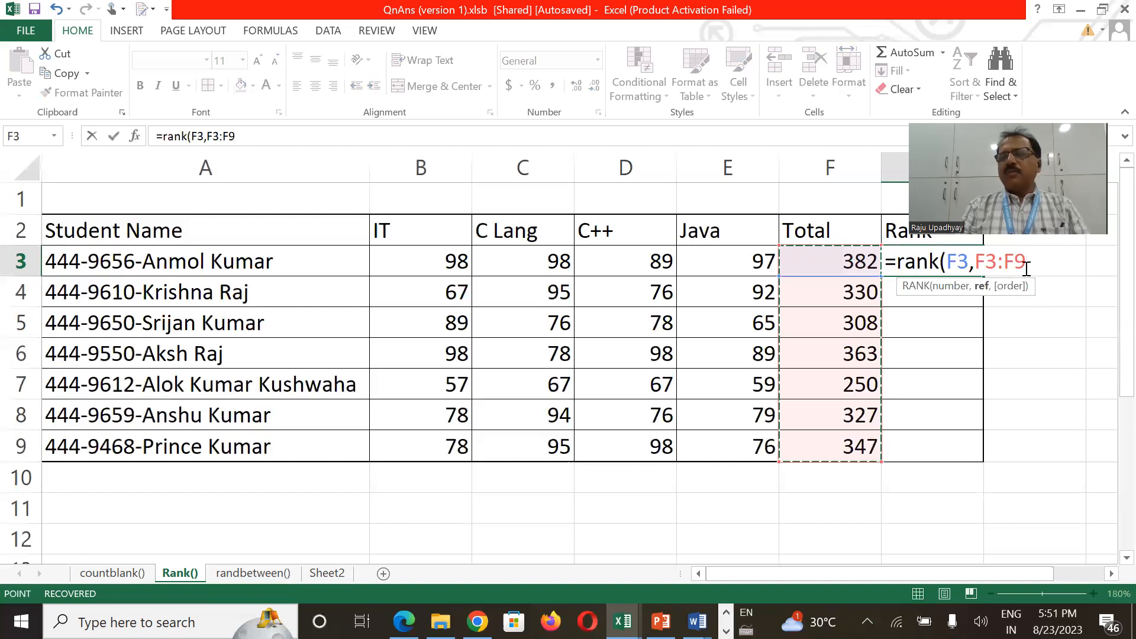
pyautogui.moveTo(1027, 264); pyautogui.dragTo(979, 264)
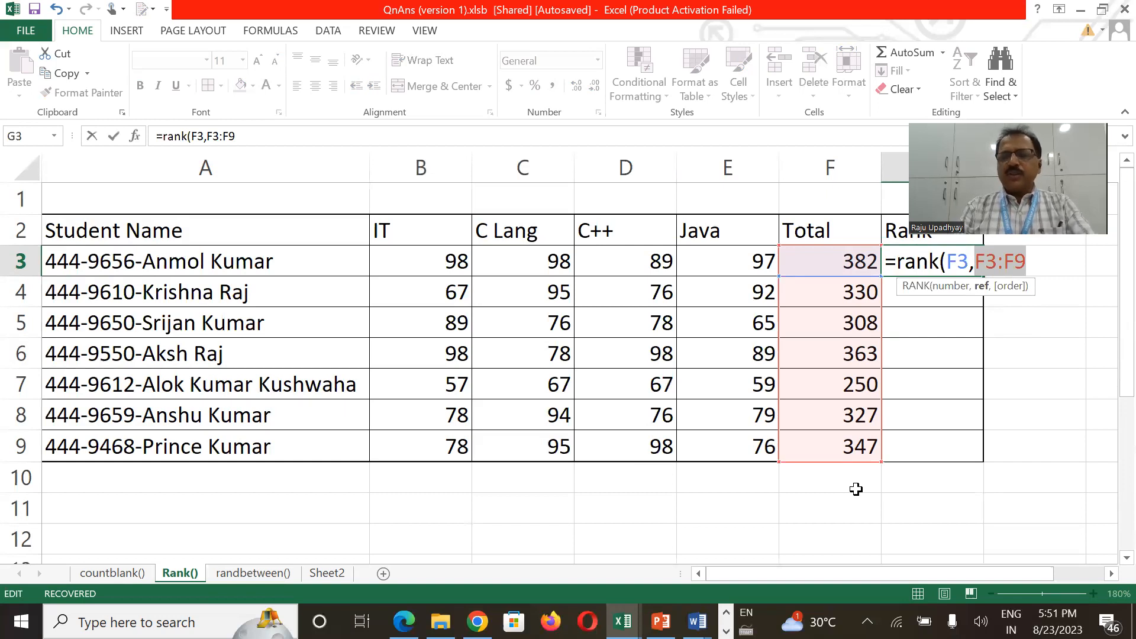
pyautogui.press('F4')
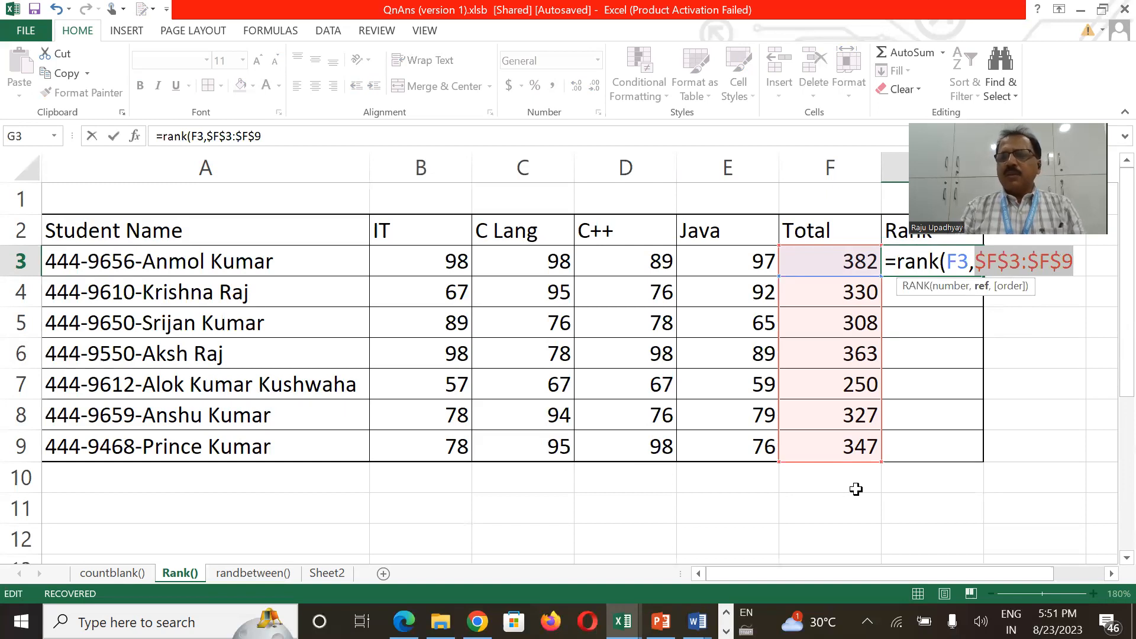
pyautogui.click(1008, 367)
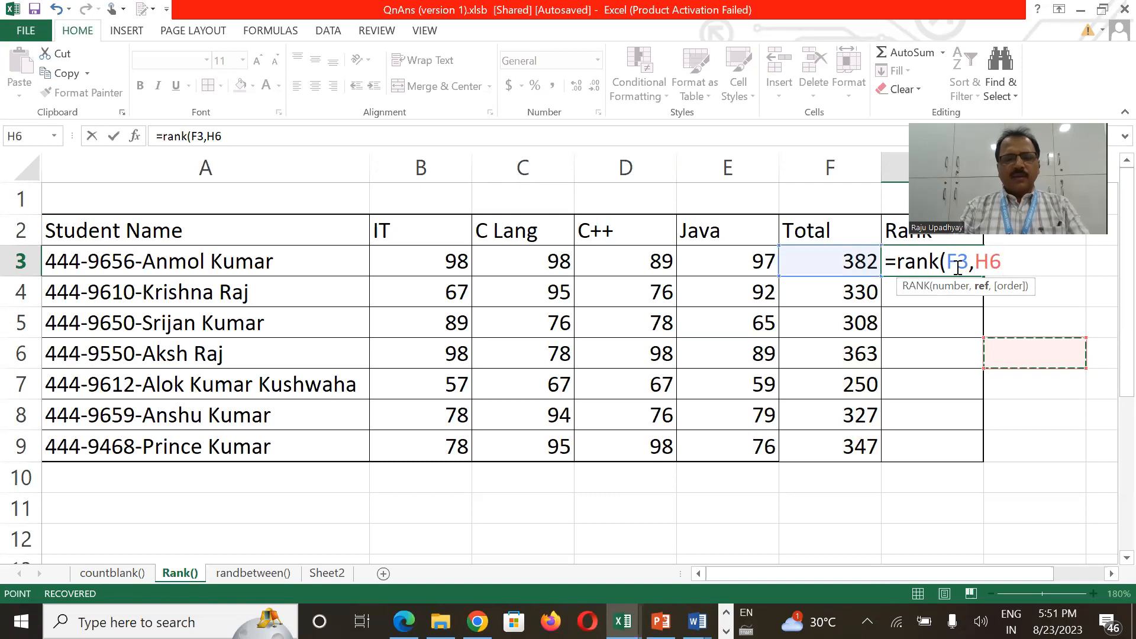
pyautogui.press('Escape')
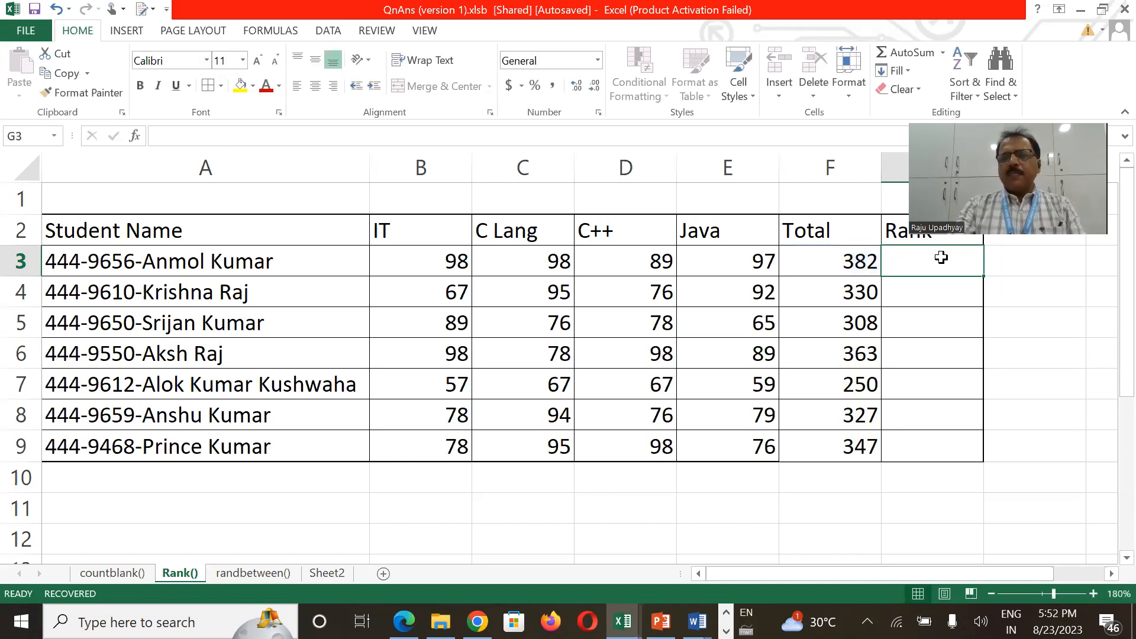
# Rank the first student's total in G3 with the formula =RANK(F3,$F$3:$F$9), using an absolute reference for the totals range
pyautogui.write('=ran')
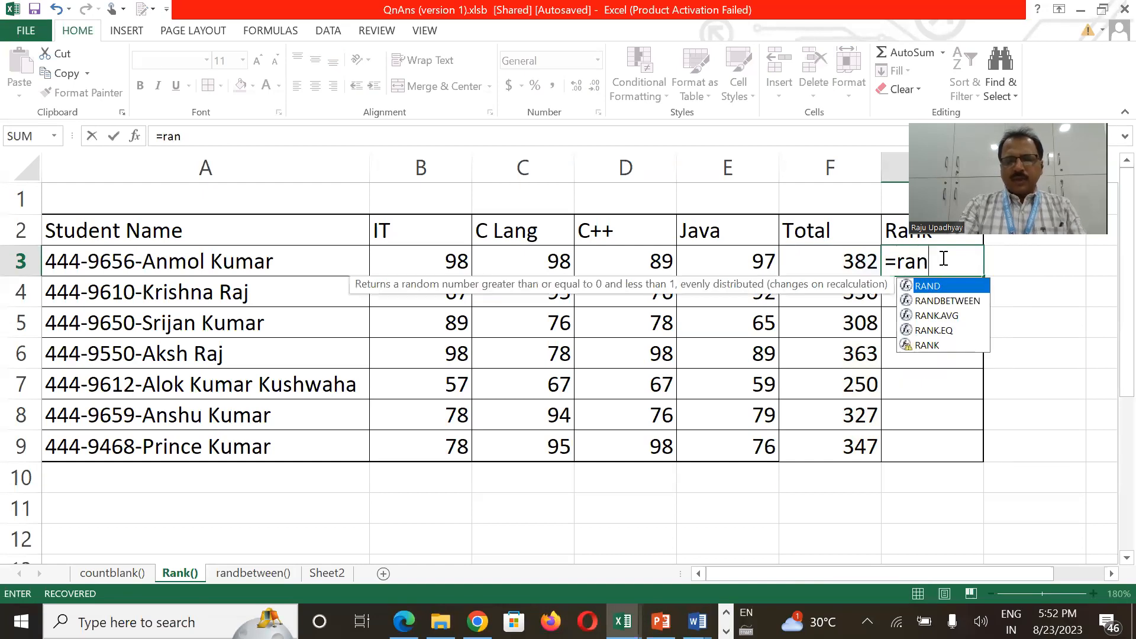
pyautogui.write('k')
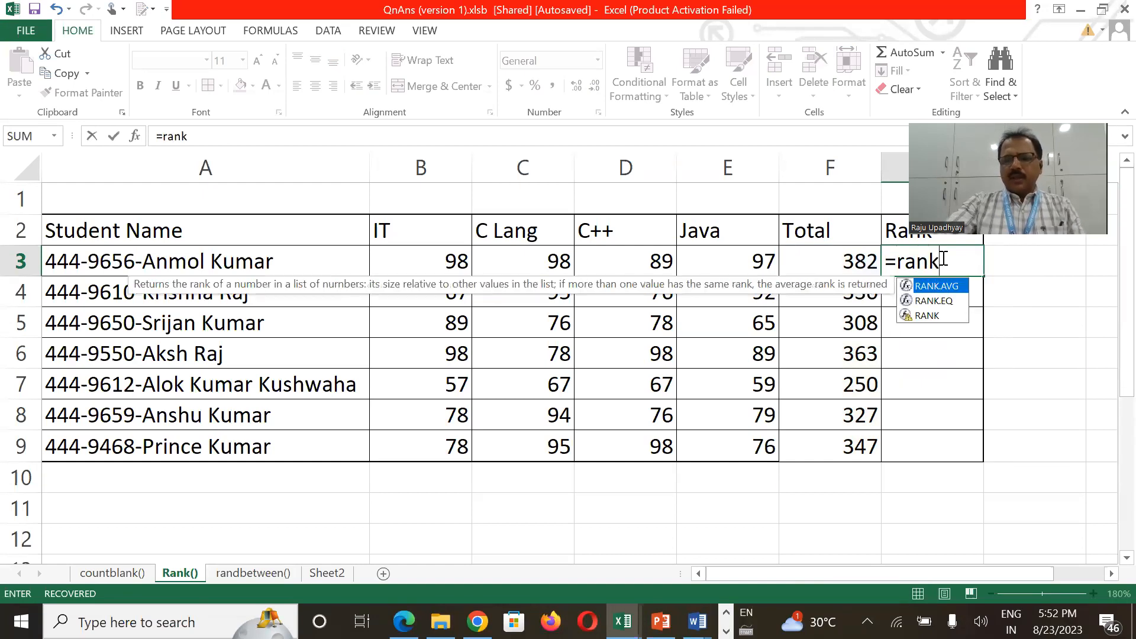
pyautogui.write('(')
pyautogui.click(832, 261)
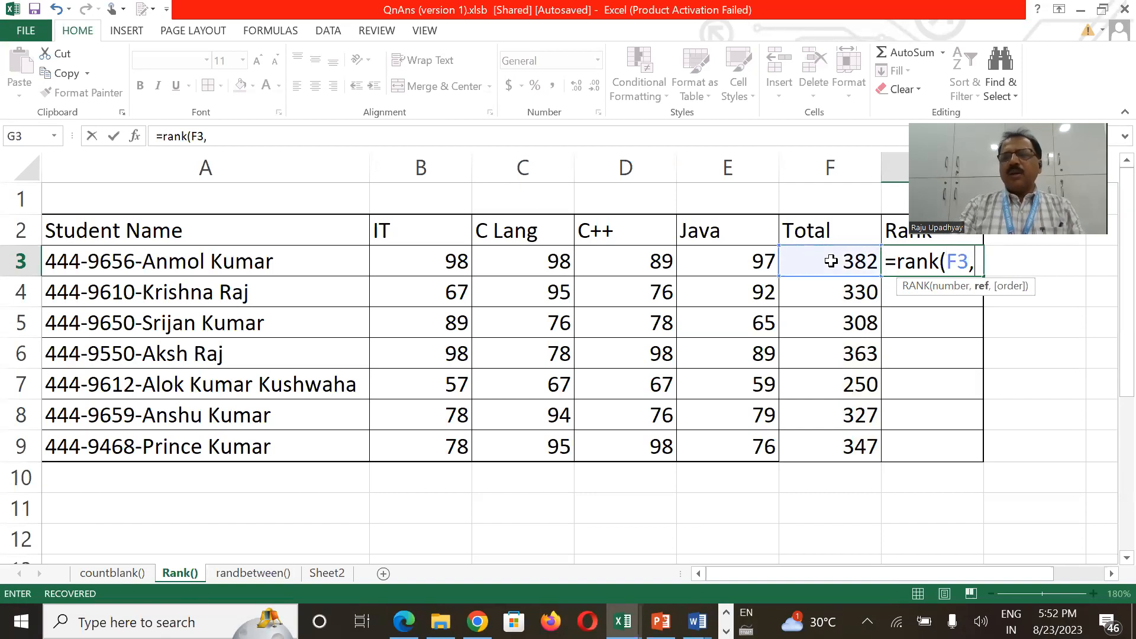
pyautogui.write(',')
pyautogui.moveTo(831, 261); pyautogui.dragTo(812, 443)
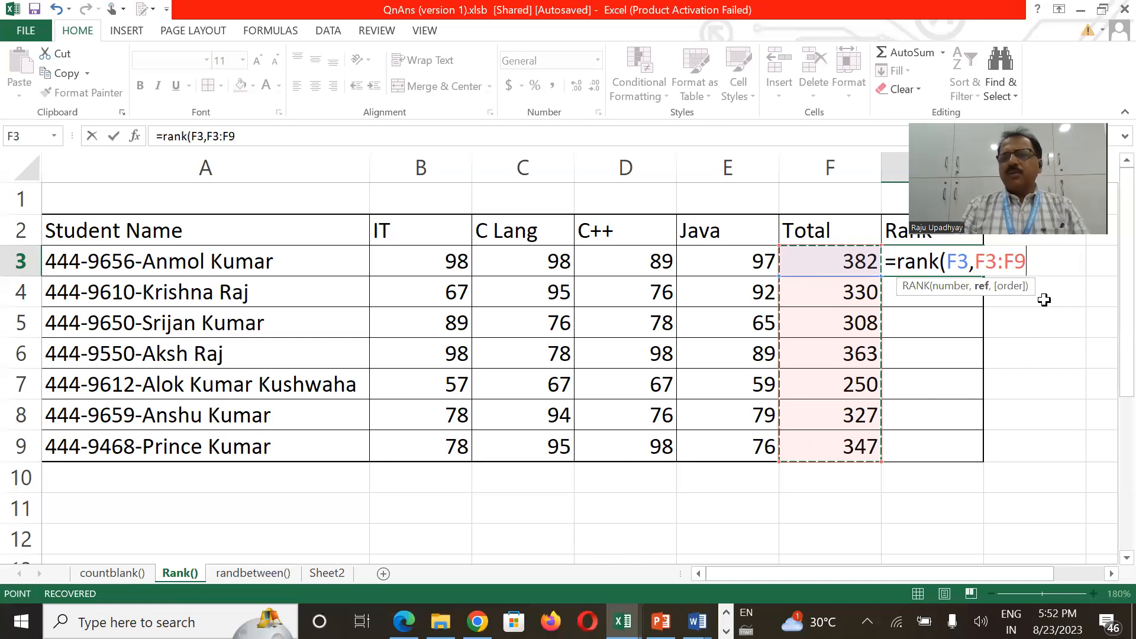
pyautogui.click(979, 266)
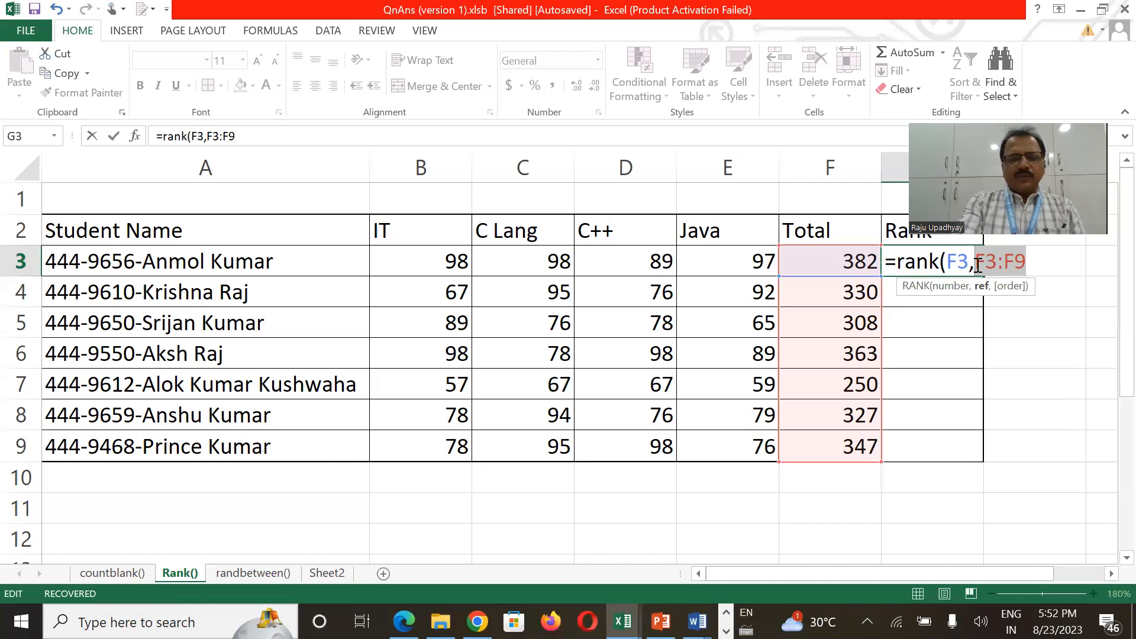
pyautogui.press('F4')
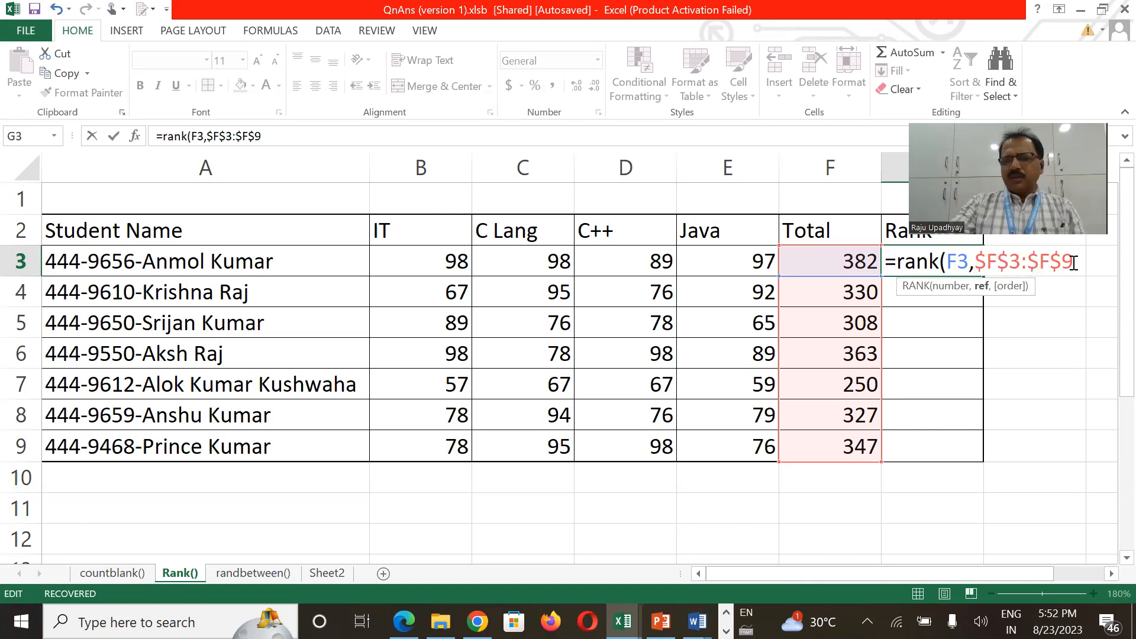
pyautogui.press('Return')
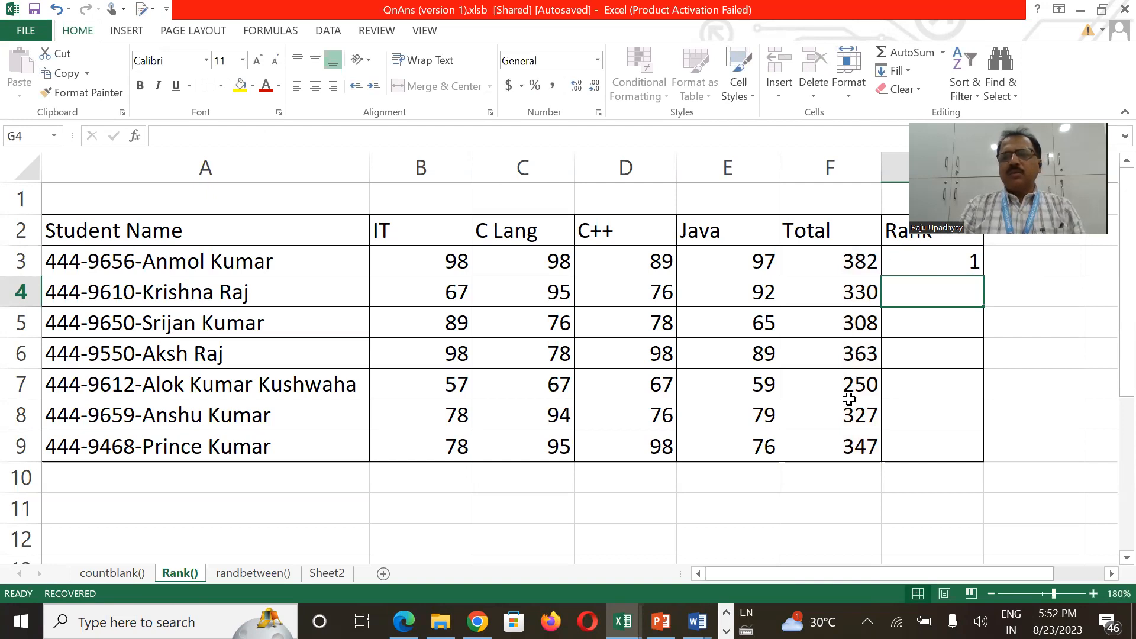
# Copy the rank formula from G3 down through G9 and check the ranks against the highest totals
pyautogui.click(859, 258)
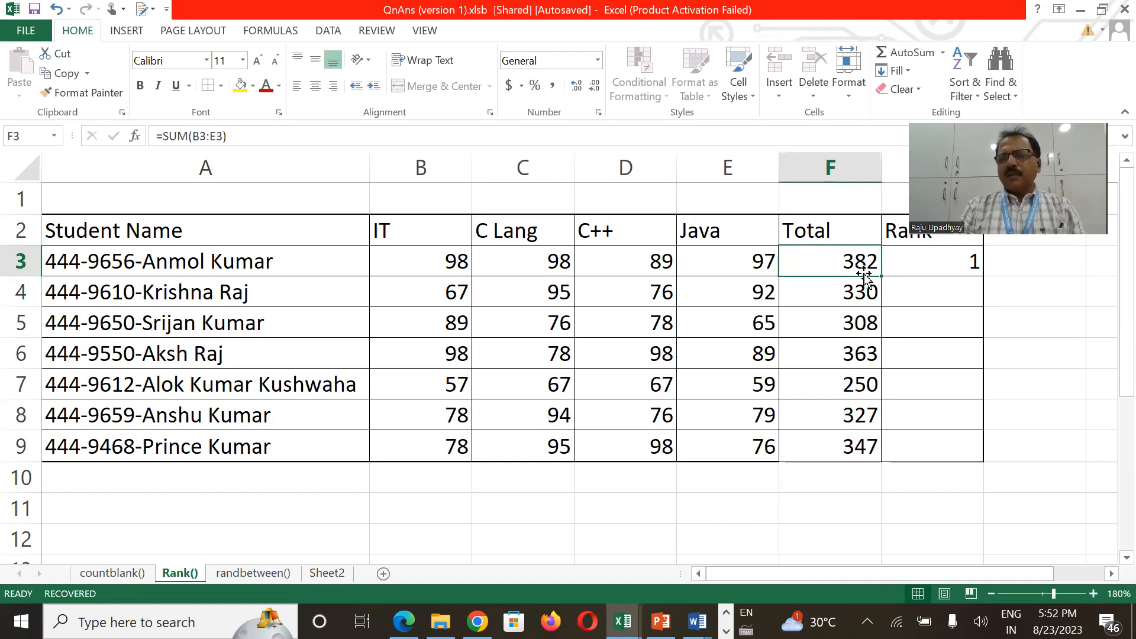
pyautogui.click(957, 258)
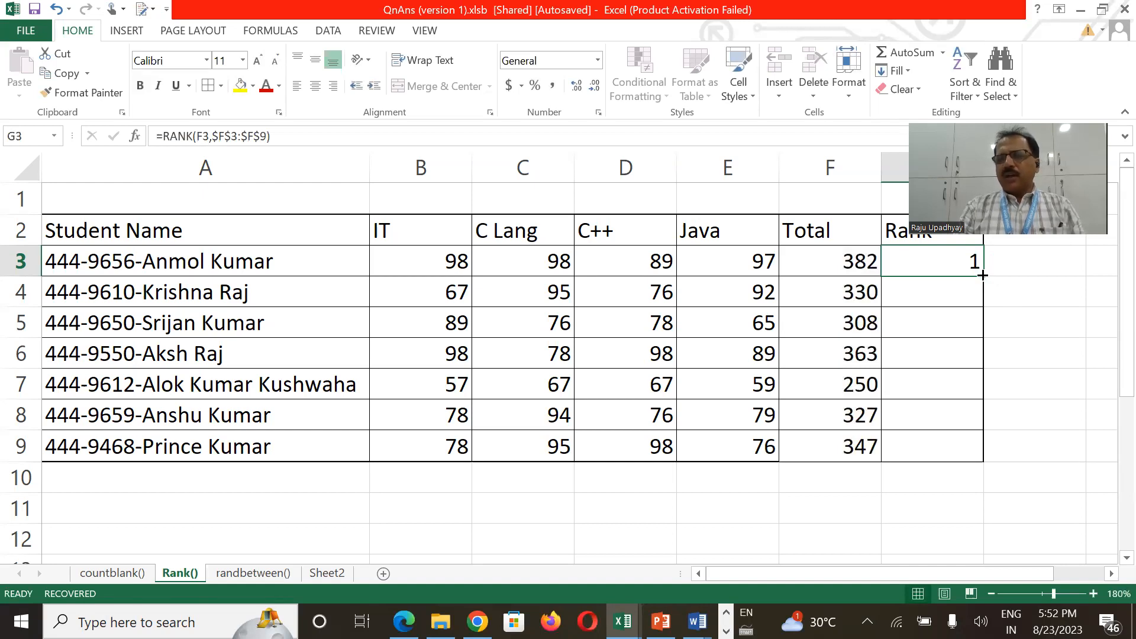
pyautogui.moveTo(983, 275); pyautogui.dragTo(980, 461)
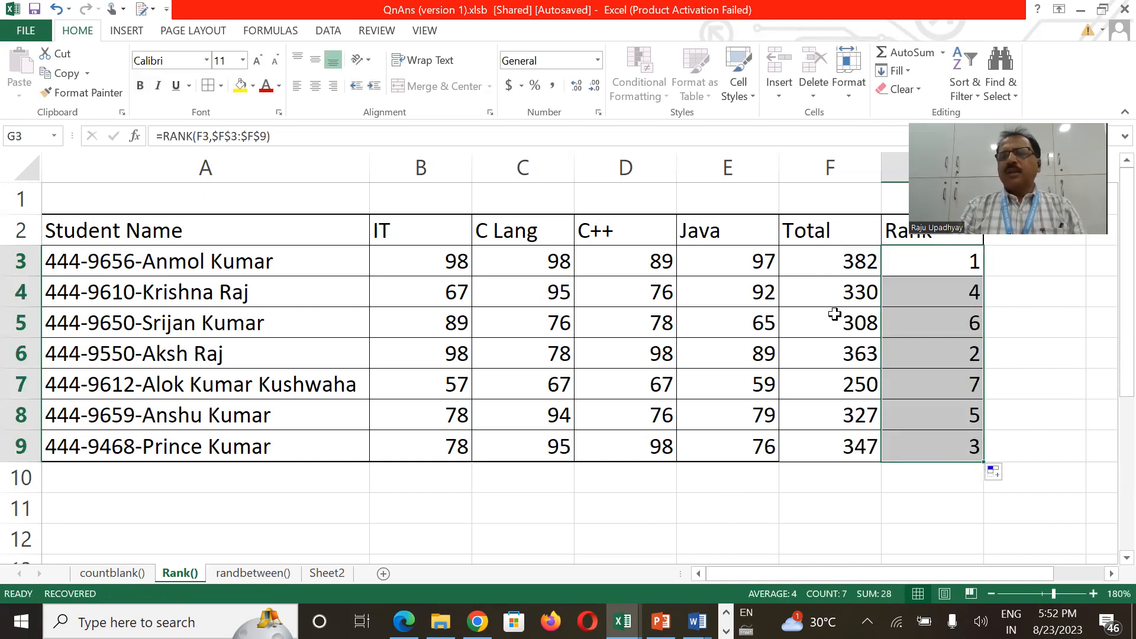
pyautogui.click(858, 267)
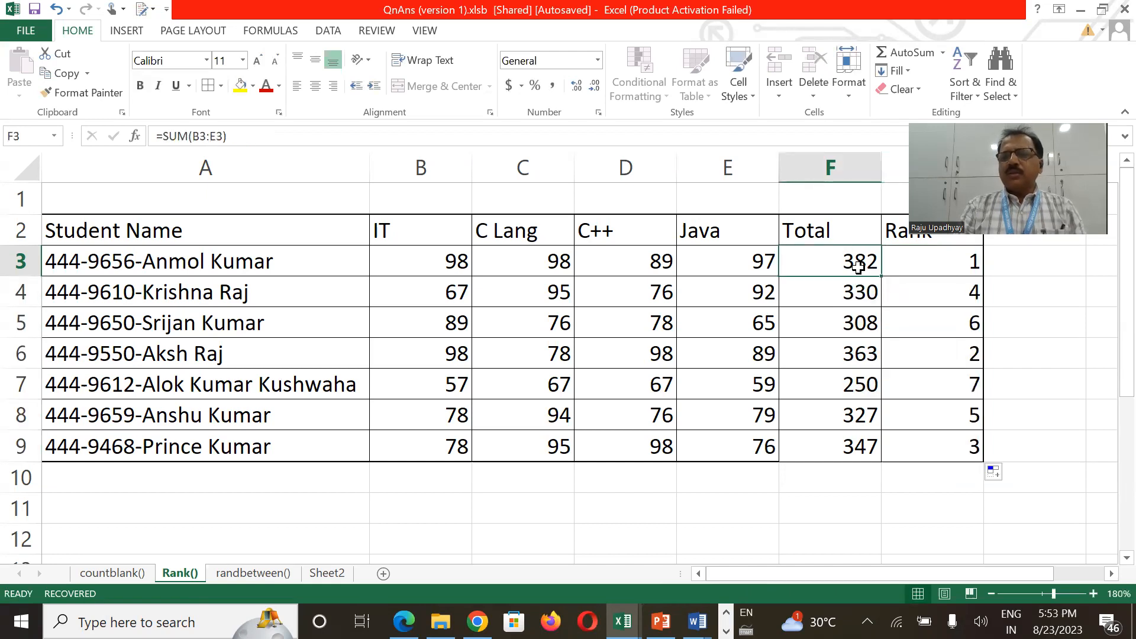
pyautogui.click(860, 354)
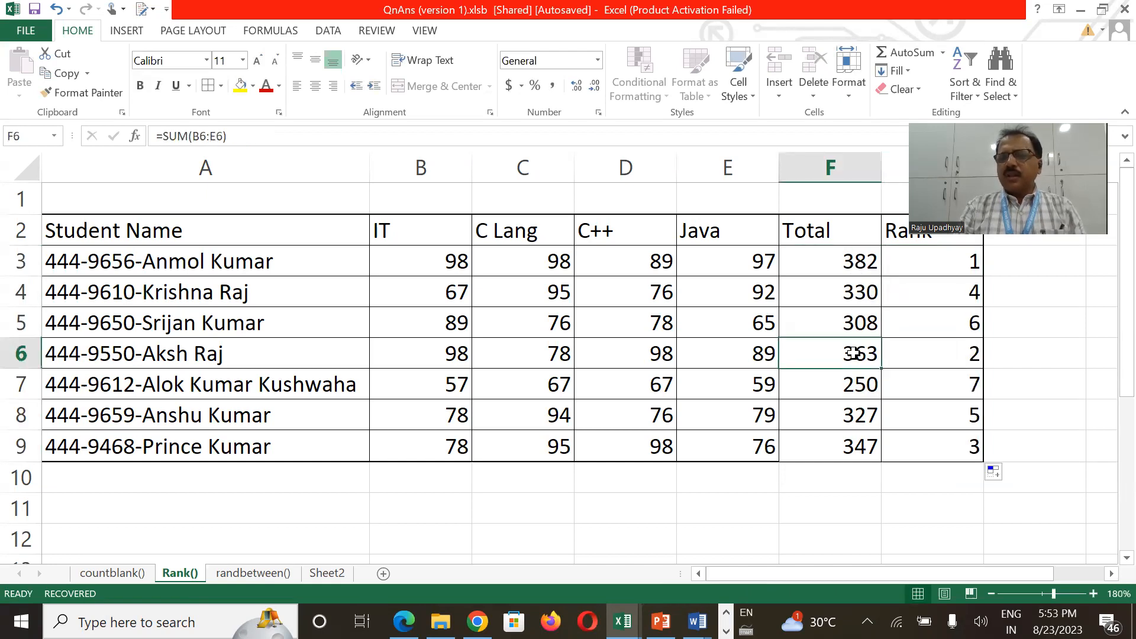
pyautogui.click(963, 358)
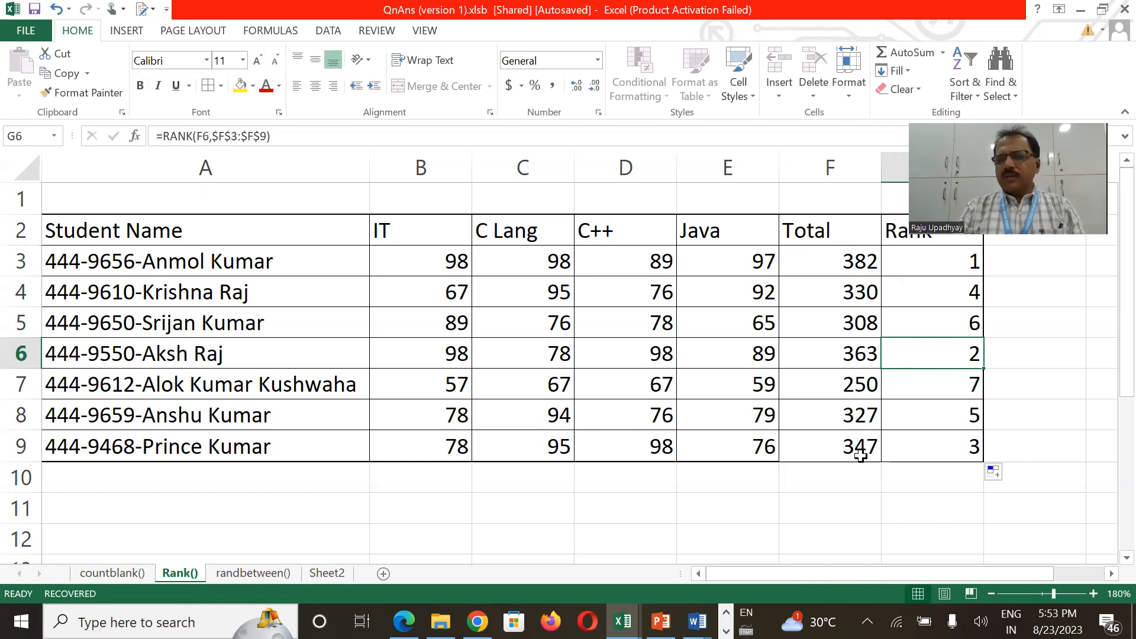
pyautogui.click(954, 451)
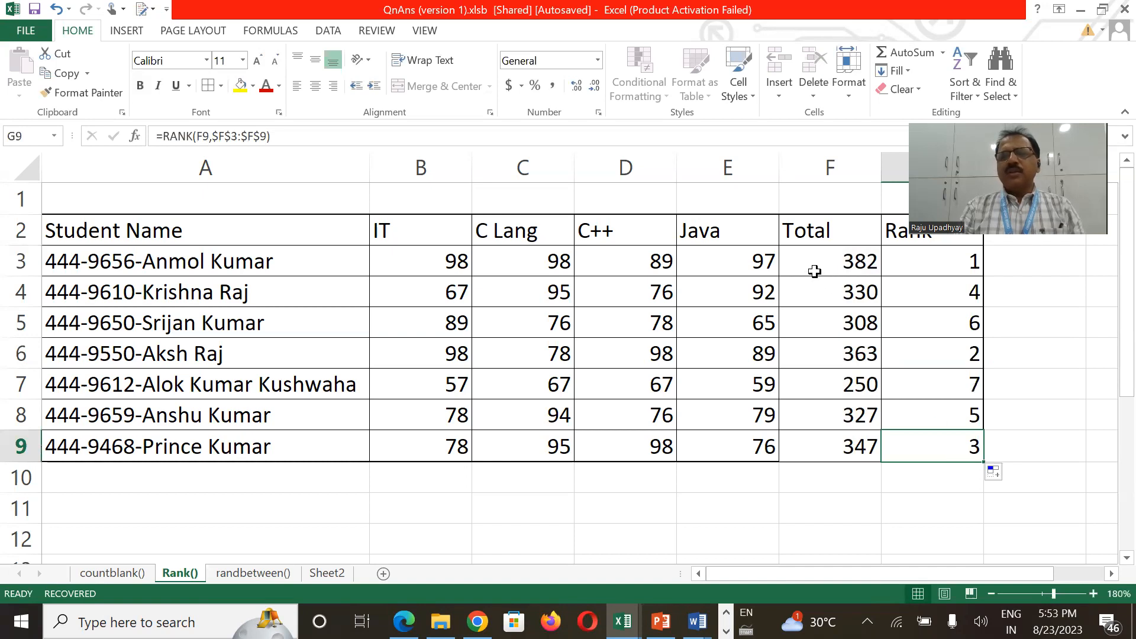
# Change the first student's Java mark in E3 to 67 and check the recalculated rank in G6
pyautogui.click(733, 266)
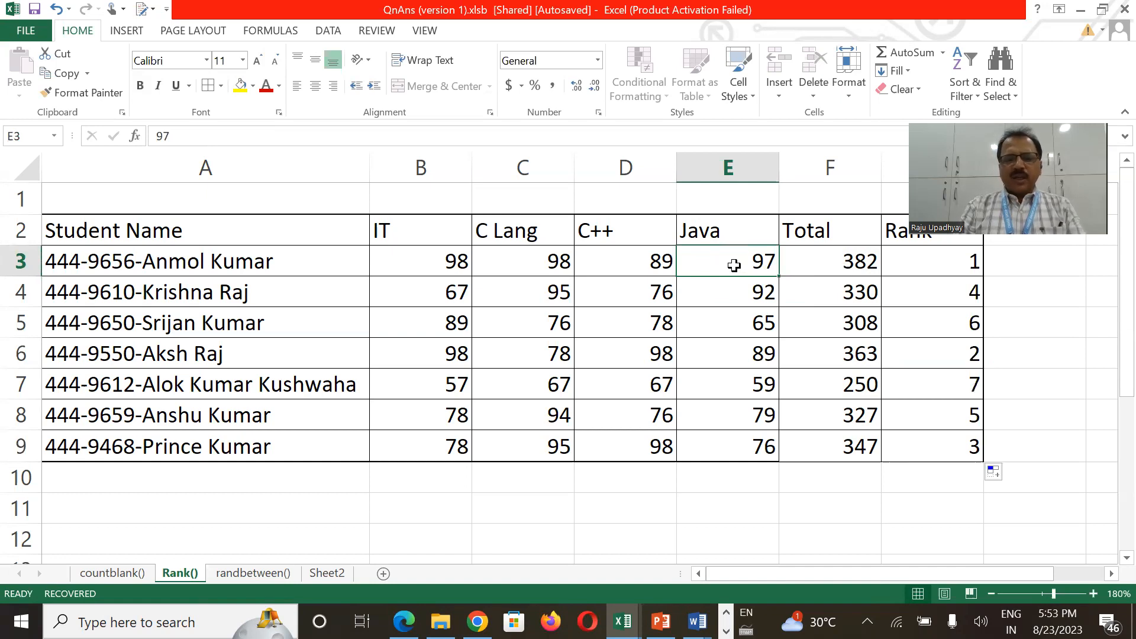
pyautogui.write('67')
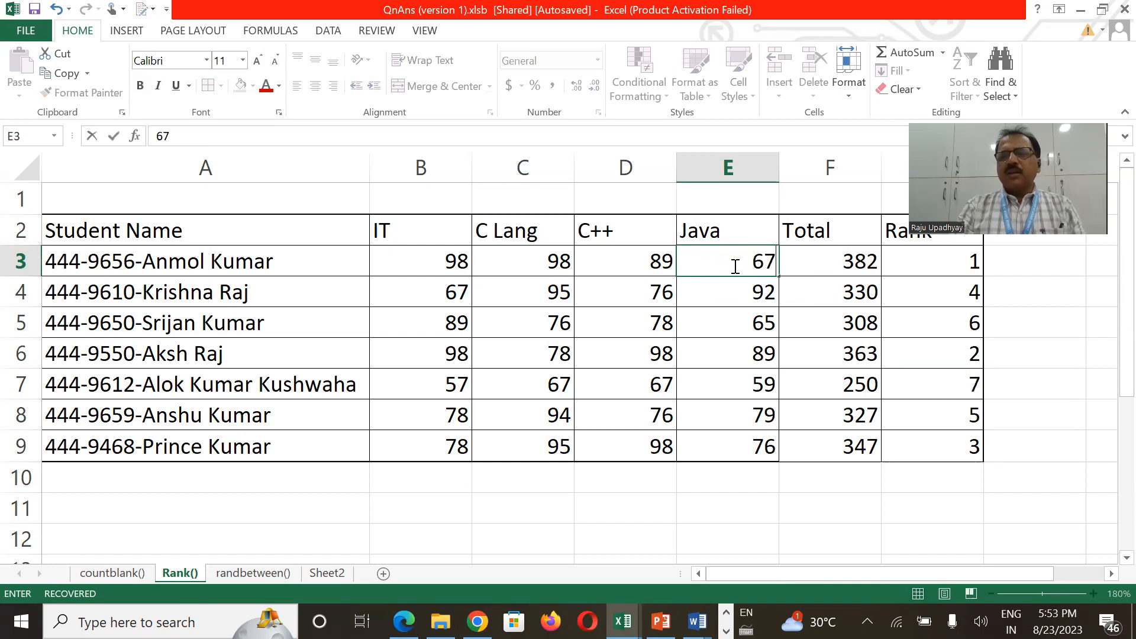
pyautogui.press('Return')
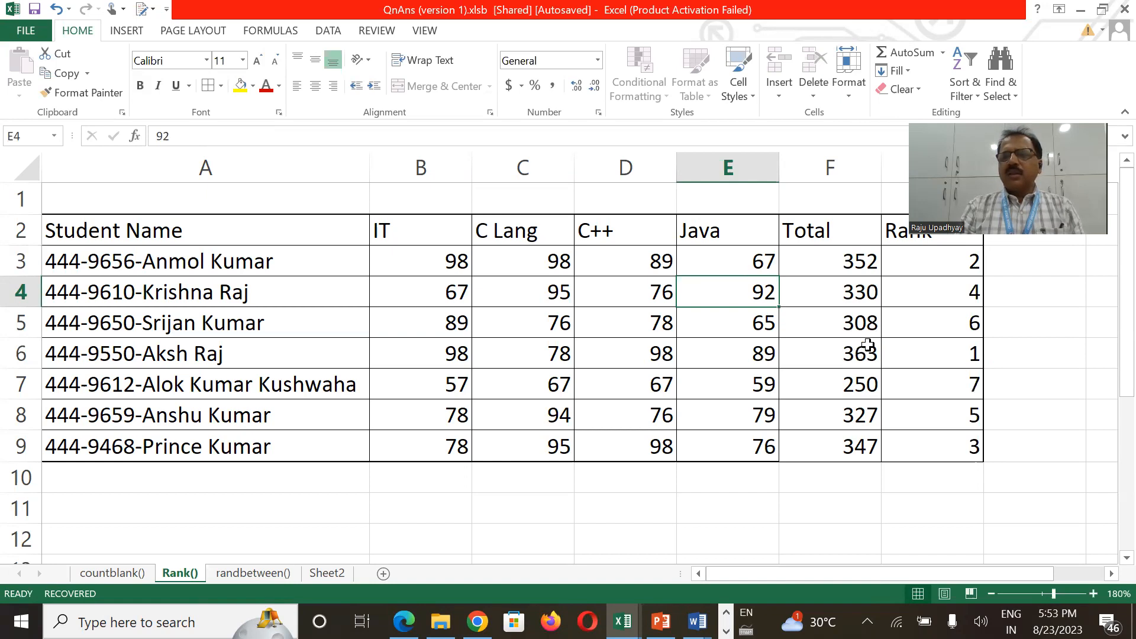
pyautogui.click(960, 355)
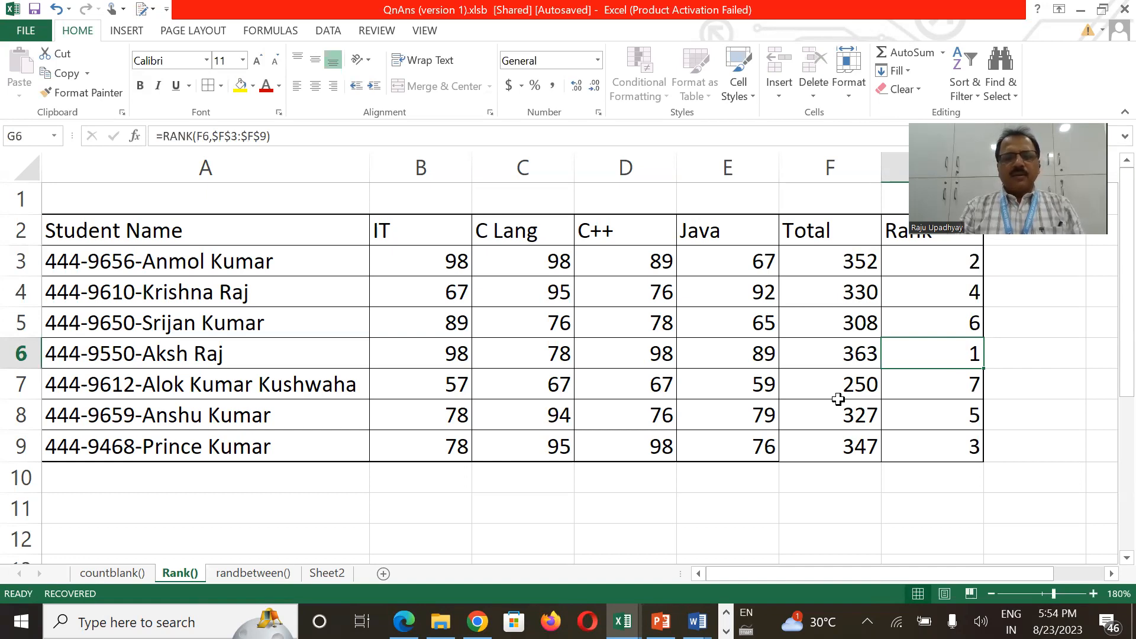
# On the randbetween() sheet, fill the Jan to Jun cells B3:G16 with the formula =RANDBETWEEN(40,200)
pyautogui.click(258, 573)
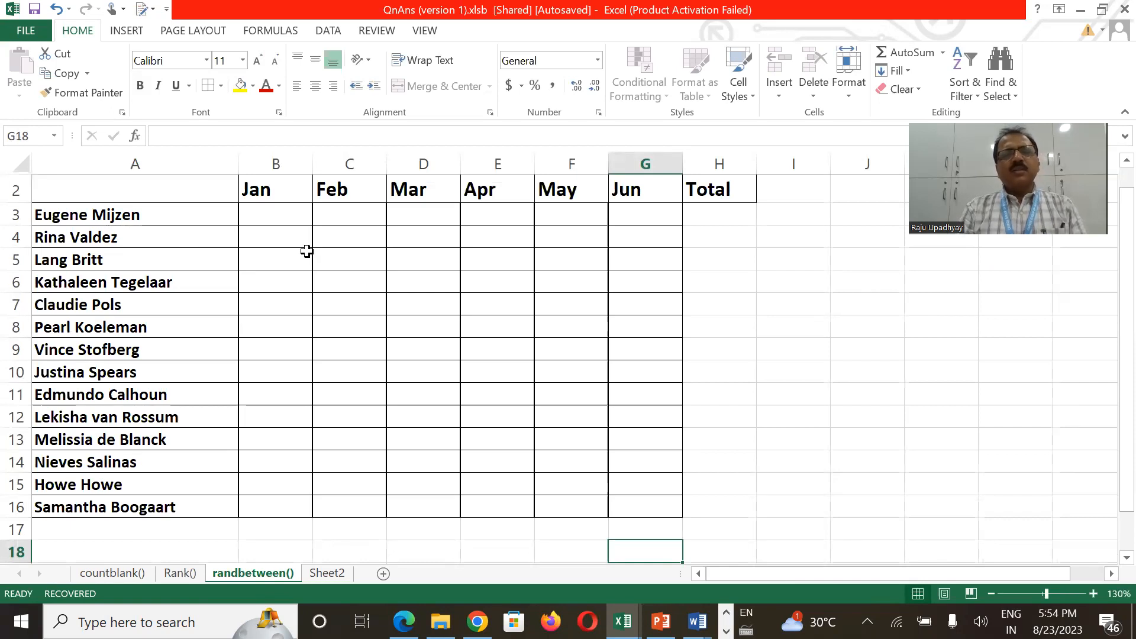
pyautogui.click(278, 215)
pyautogui.moveTo(279, 215); pyautogui.dragTo(623, 514)
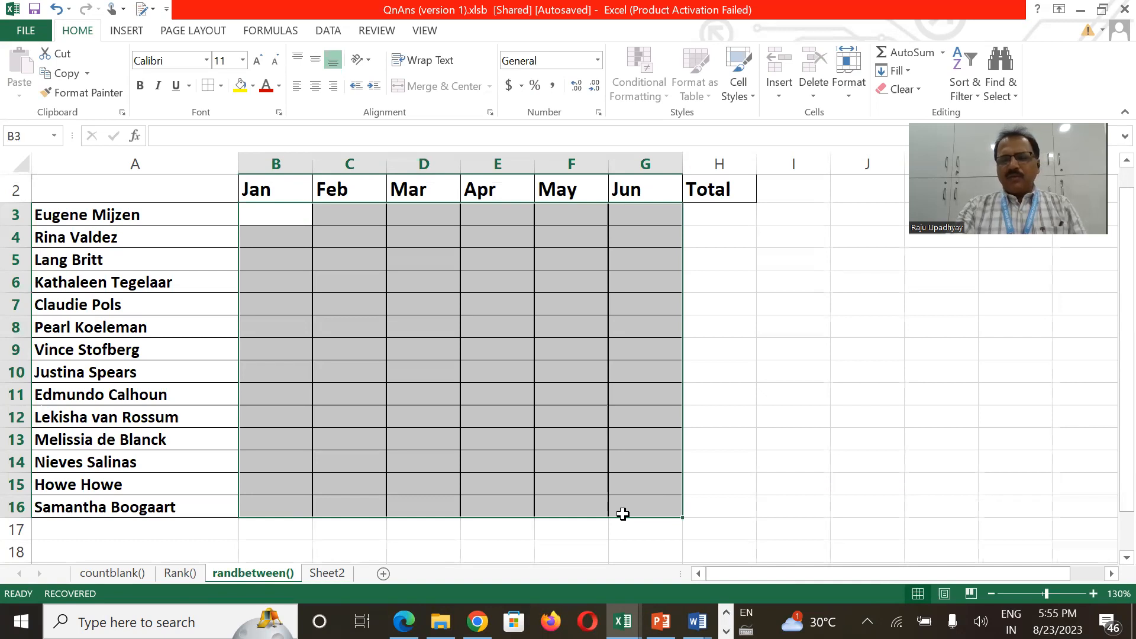
pyautogui.write('=')
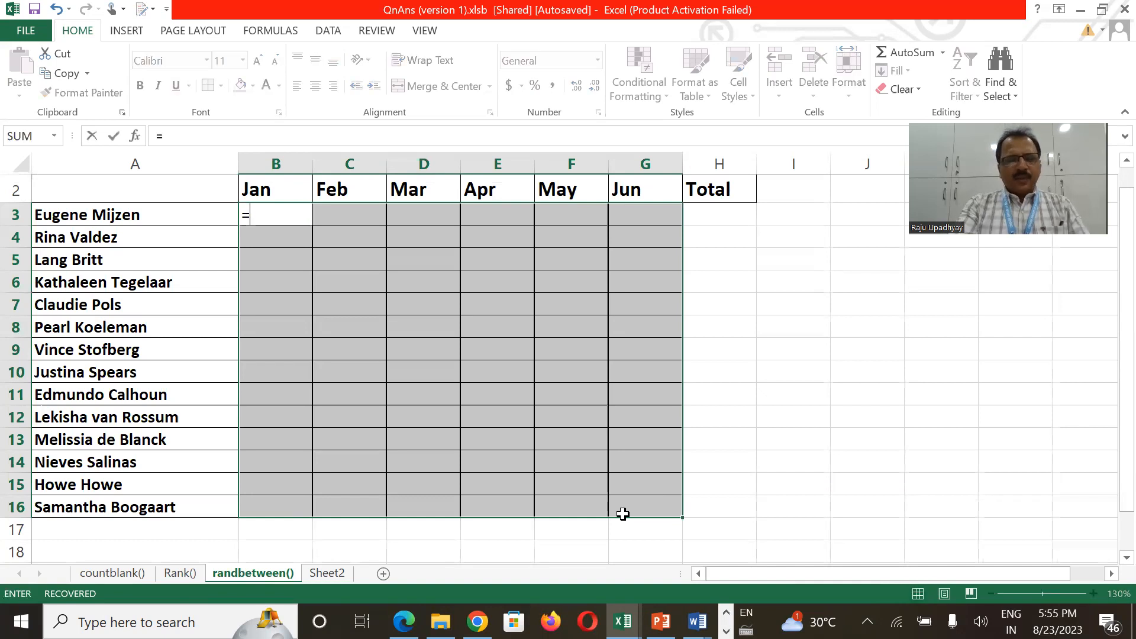
pyautogui.write('rand')
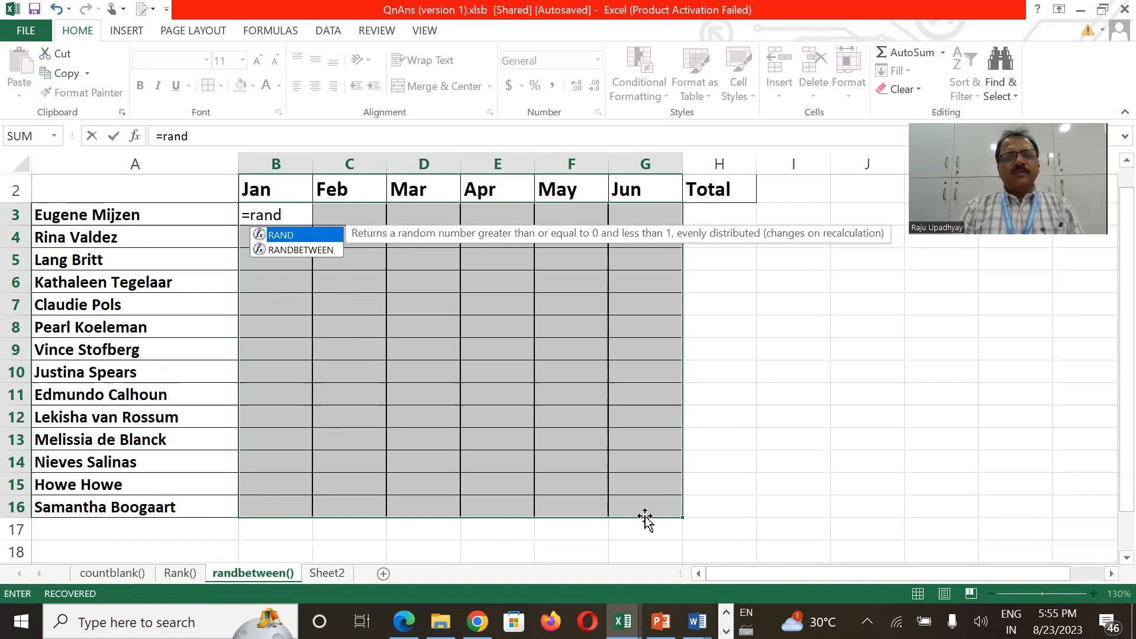
pyautogui.click(302, 251)
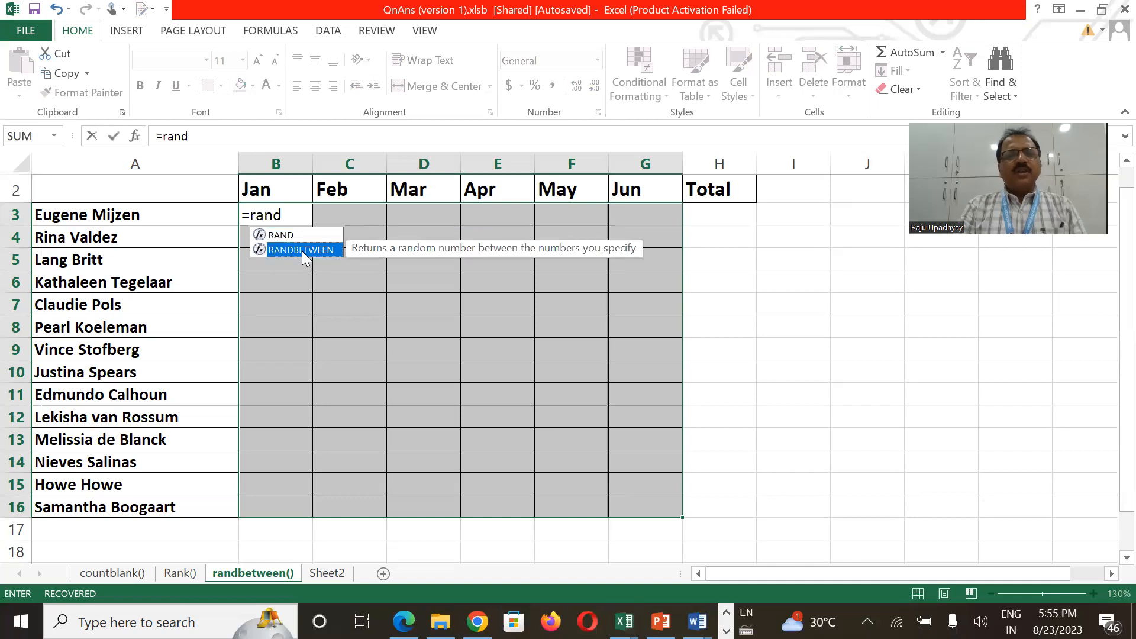
pyautogui.doubleClick(302, 251)
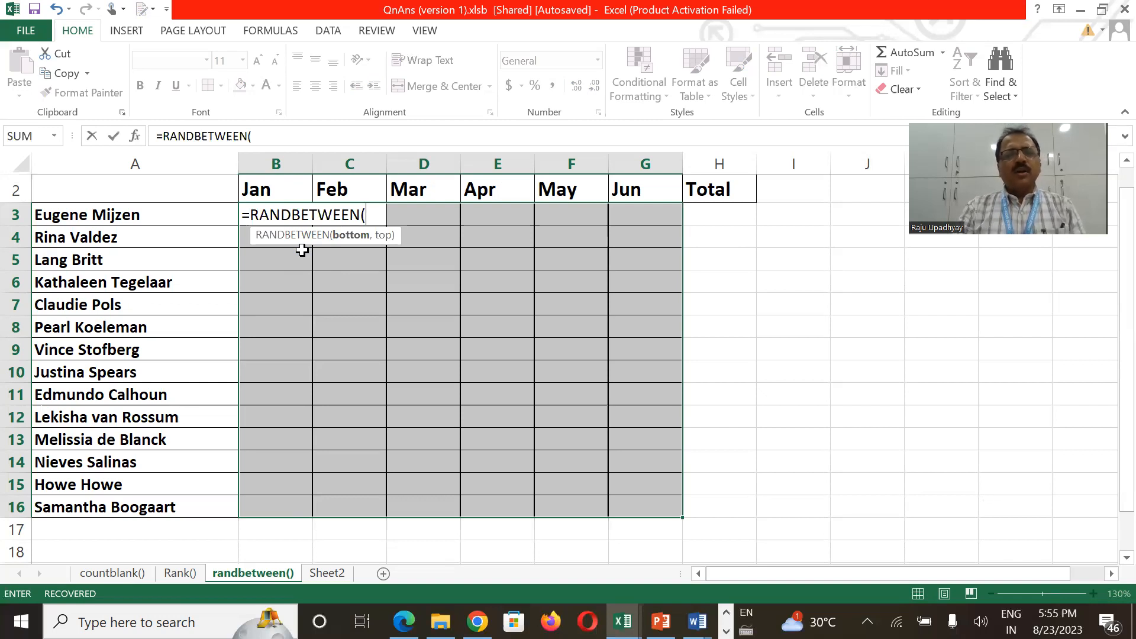
pyautogui.write('40')
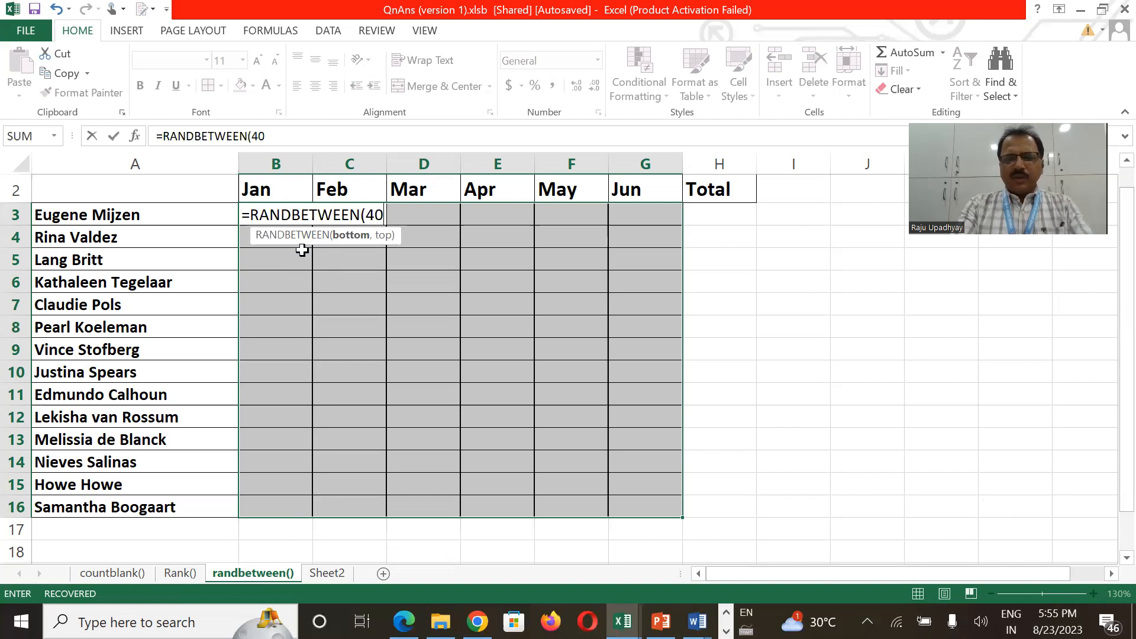
pyautogui.write(',200')
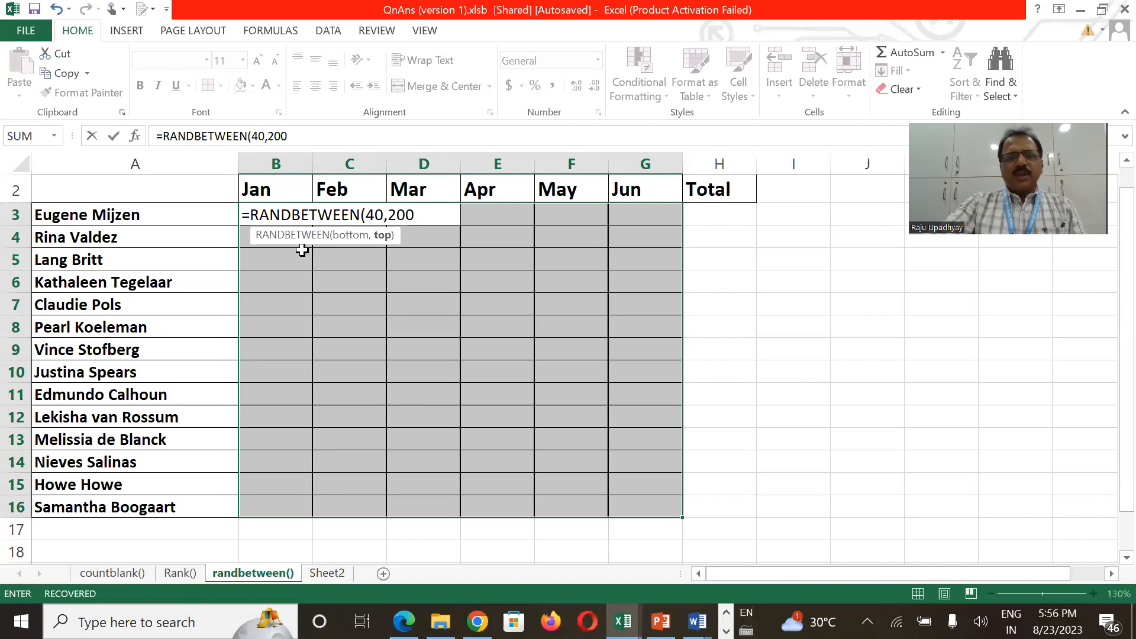
pyautogui.write(')')
pyautogui.press('Return')
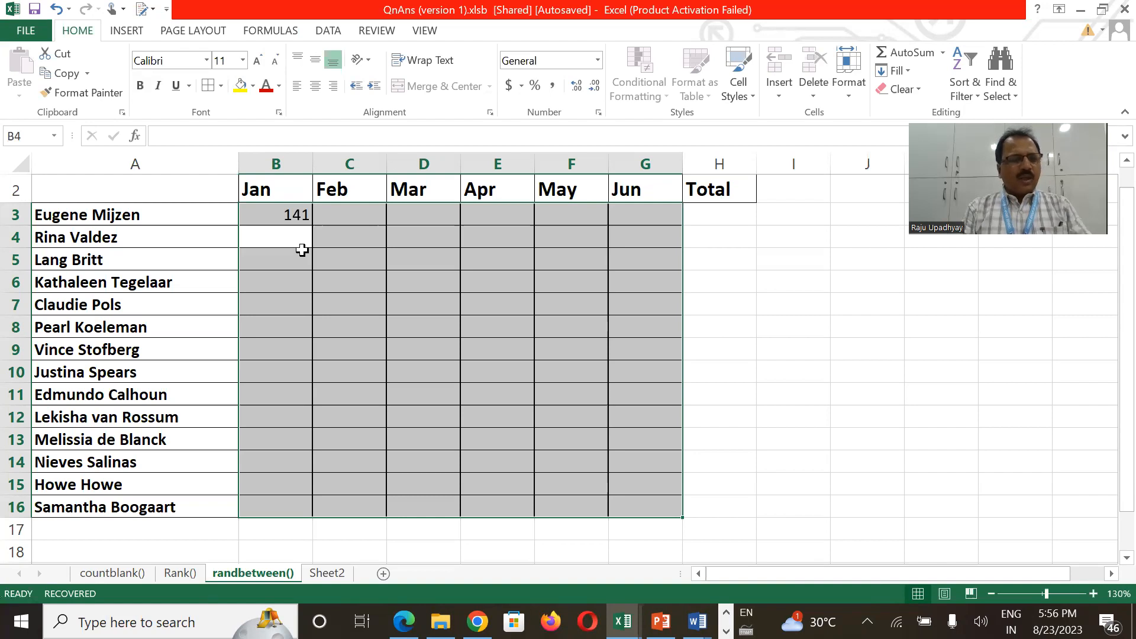
pyautogui.hotkey('ctrl', 'd')
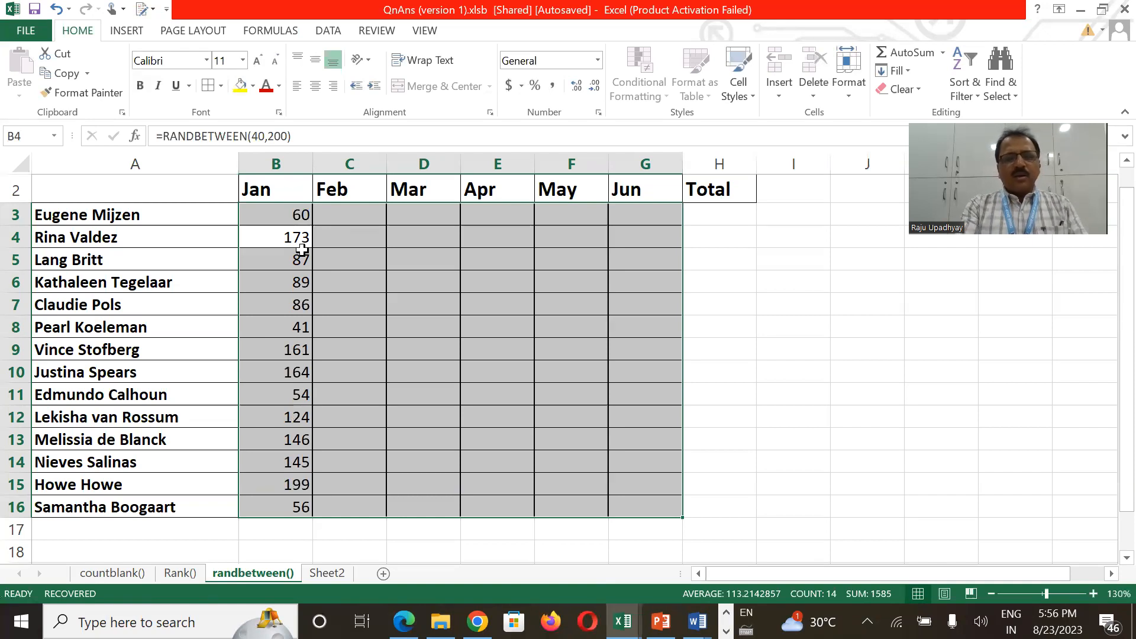
pyautogui.hotkey('ctrl', 'r')
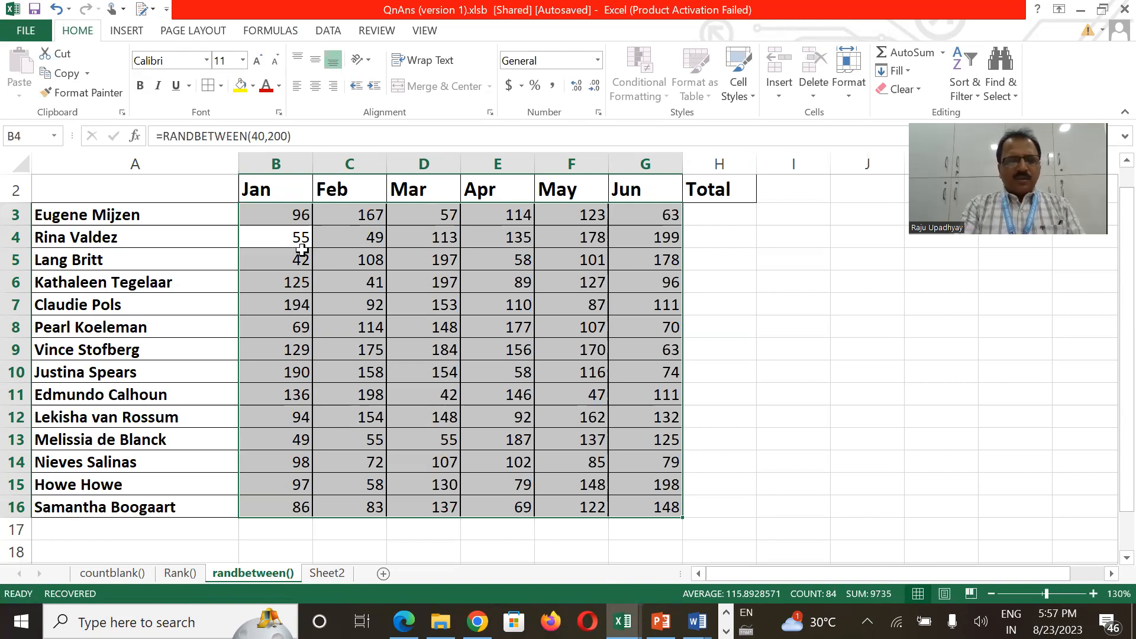
# Replace the random-number formulas in B3:G16 with their fixed values by copying the range and pasting values in place
pyautogui.hotkey('ctrl', 'c')
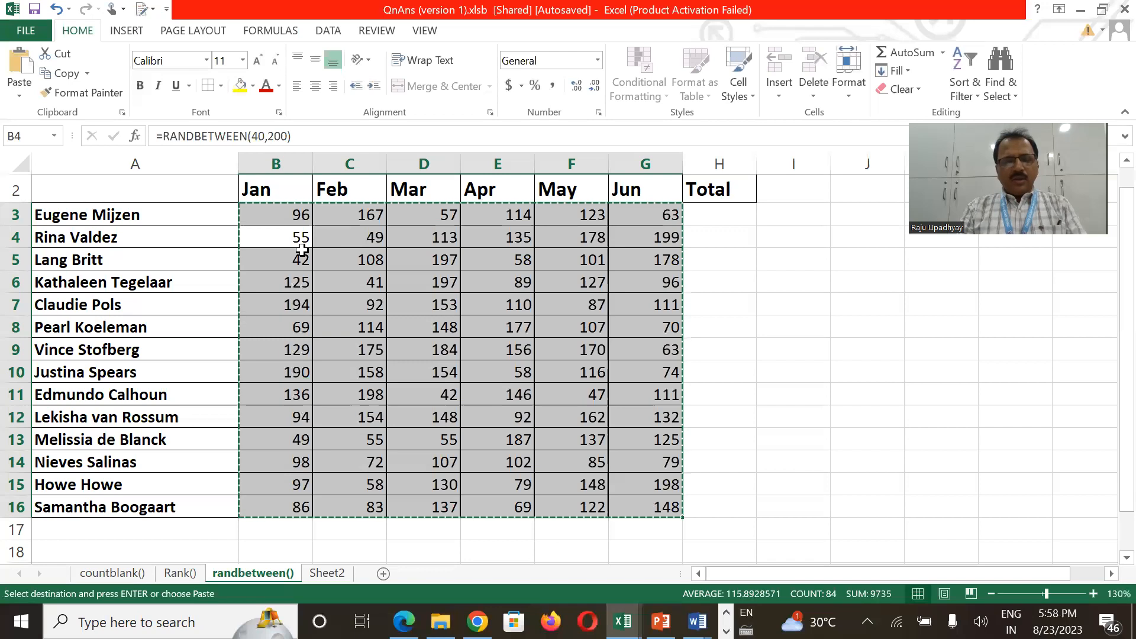
pyautogui.press('alt')
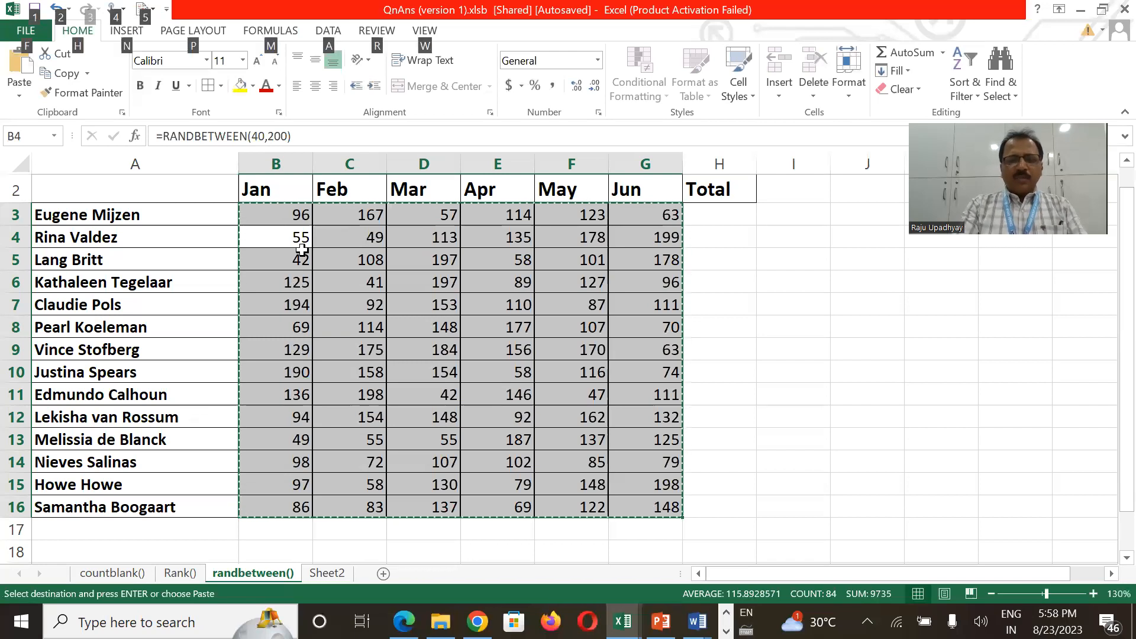
pyautogui.press('h')
pyautogui.press('v')
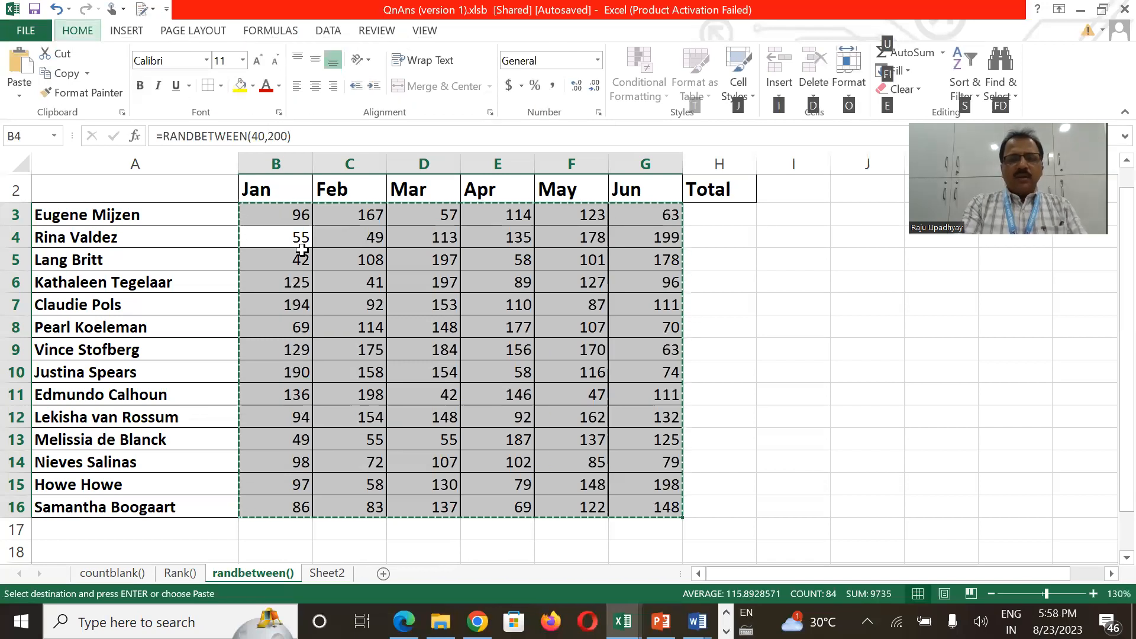
pyautogui.press('v')
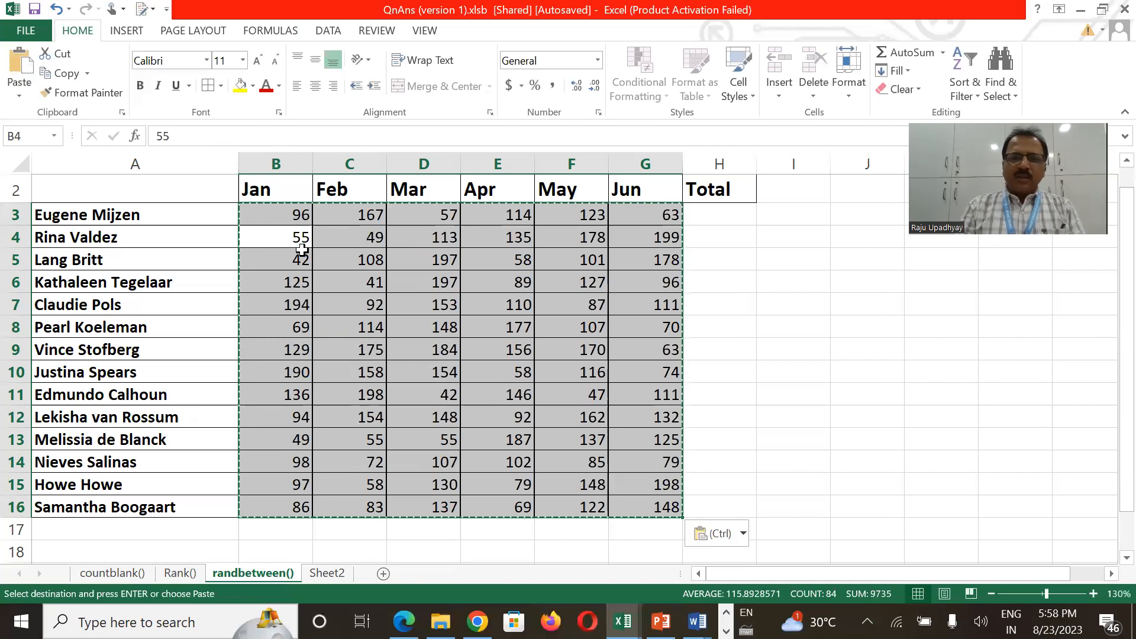
# Total the first person's Jan to Jun figures in H3 with the AutoSum formula =SUM(B3:G3)
pyautogui.click(721, 220)
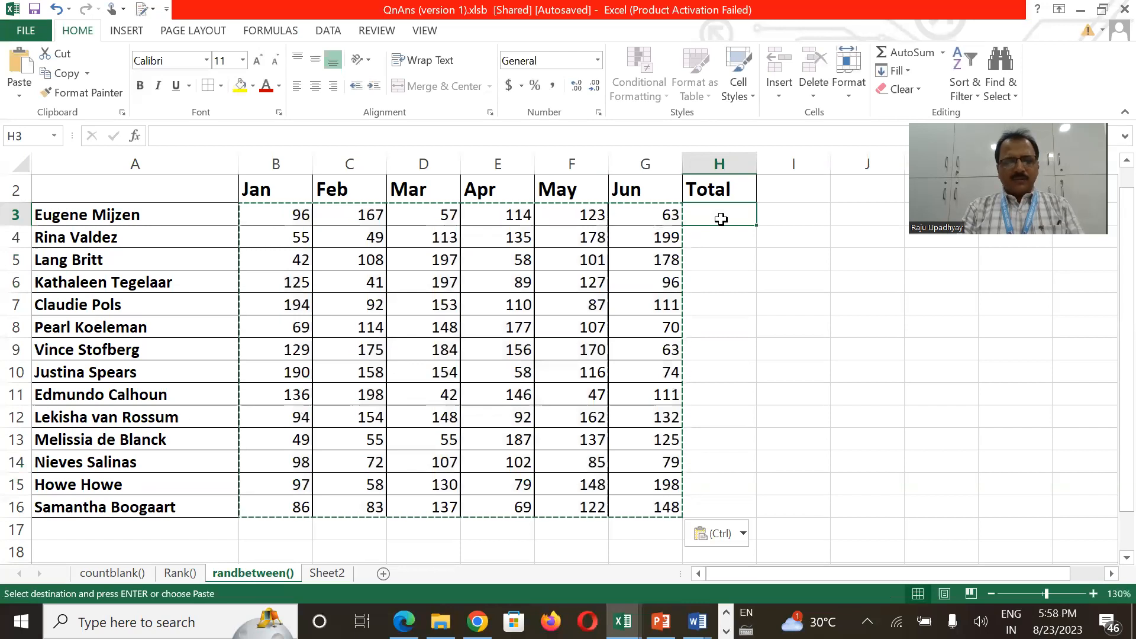
pyautogui.press('alt')
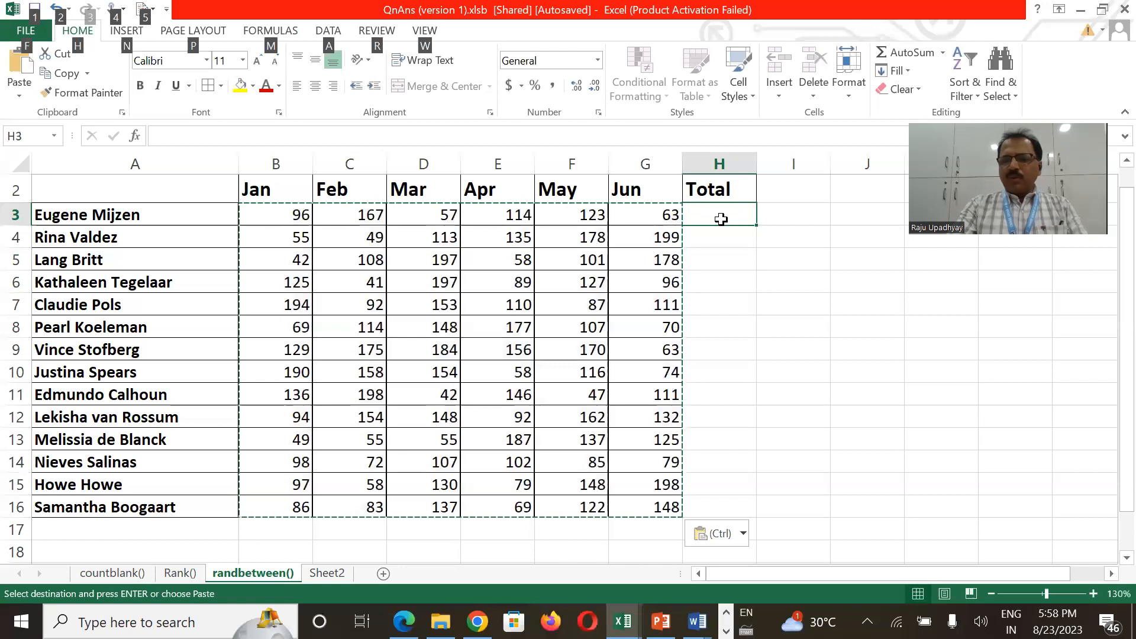
pyautogui.hotkey('alt', '=')
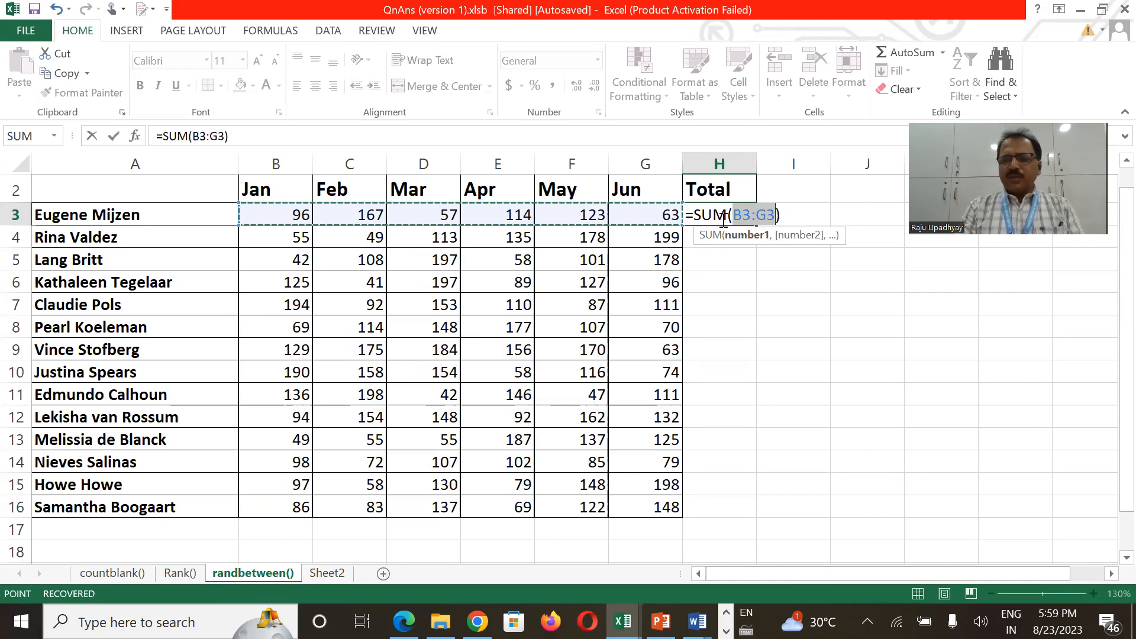
pyautogui.press('Return')
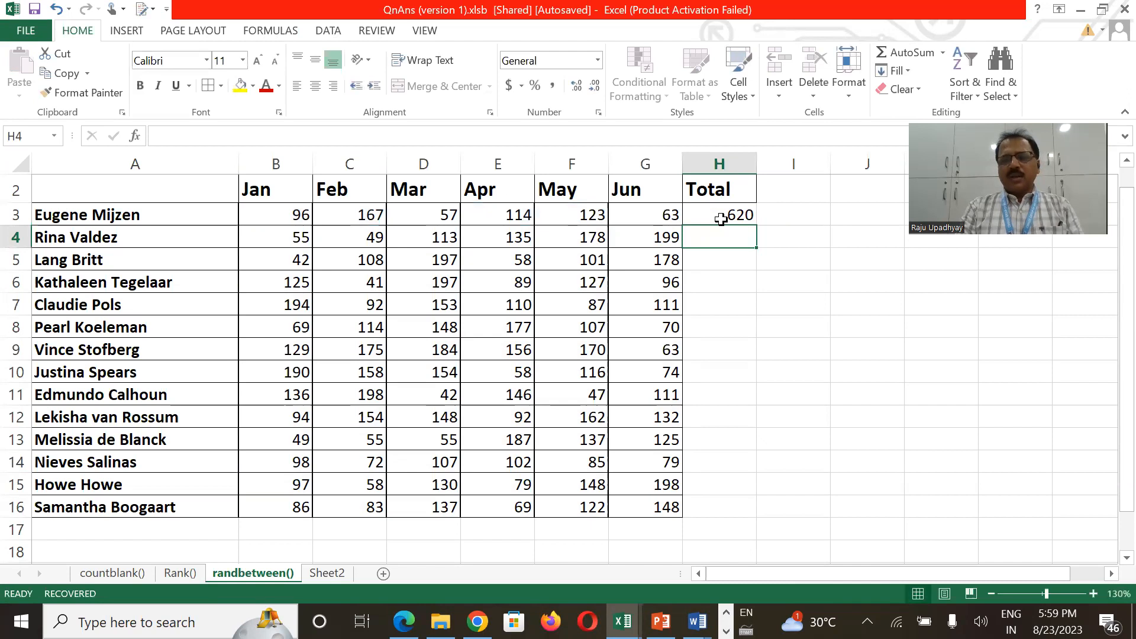
# Copy the total formula from H3 down through H16
pyautogui.click(721, 219)
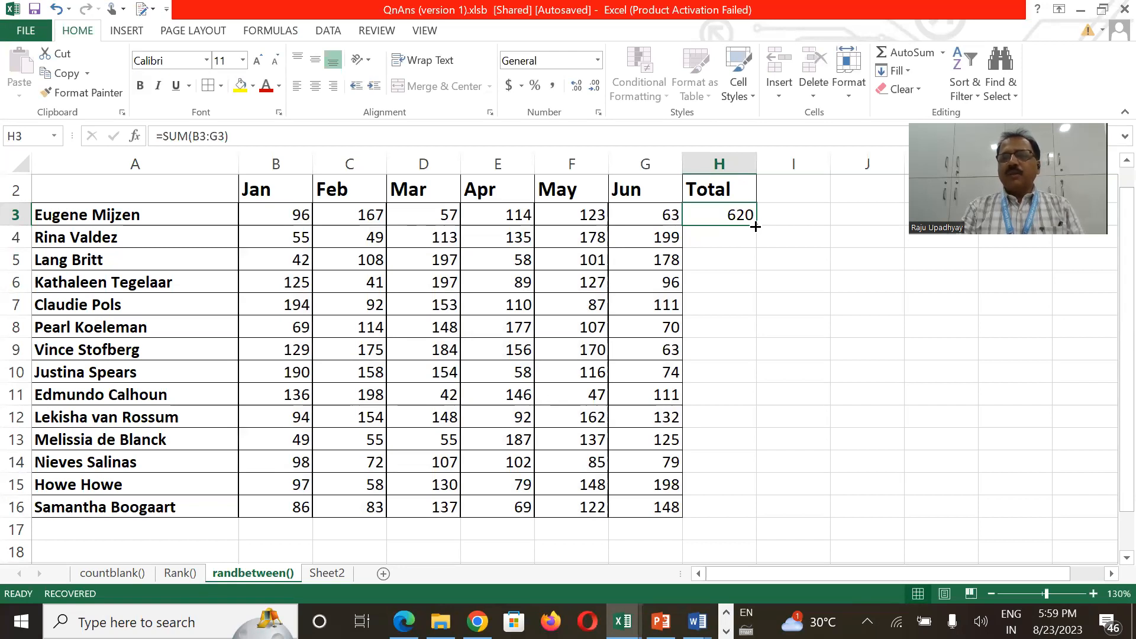
pyautogui.moveTo(756, 227); pyautogui.dragTo(750, 517)
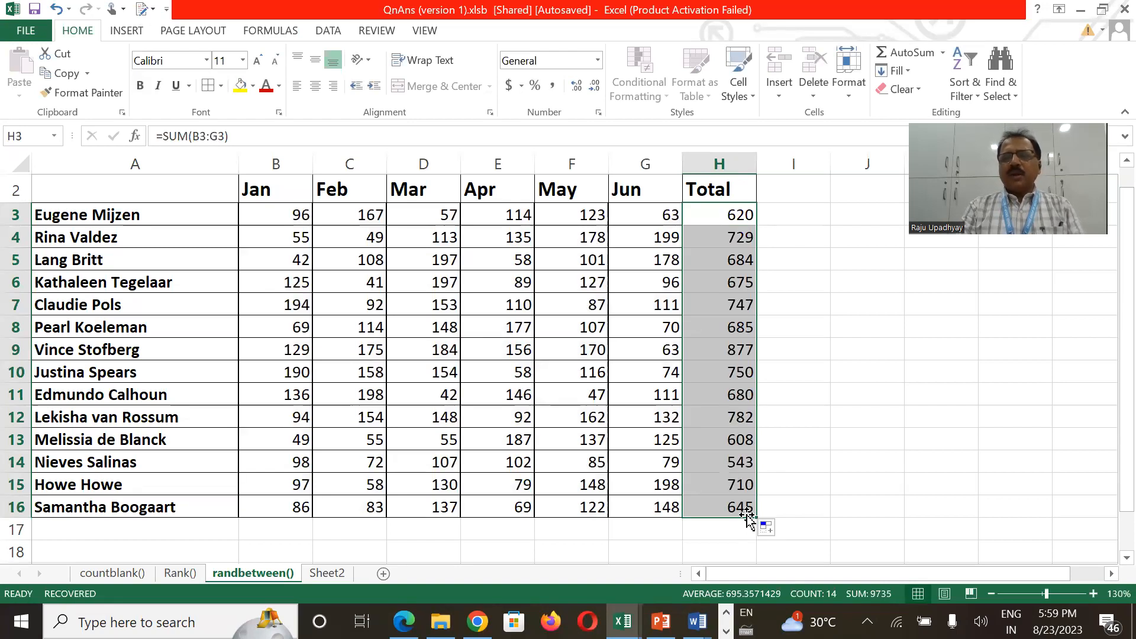
pyautogui.click(697, 544)
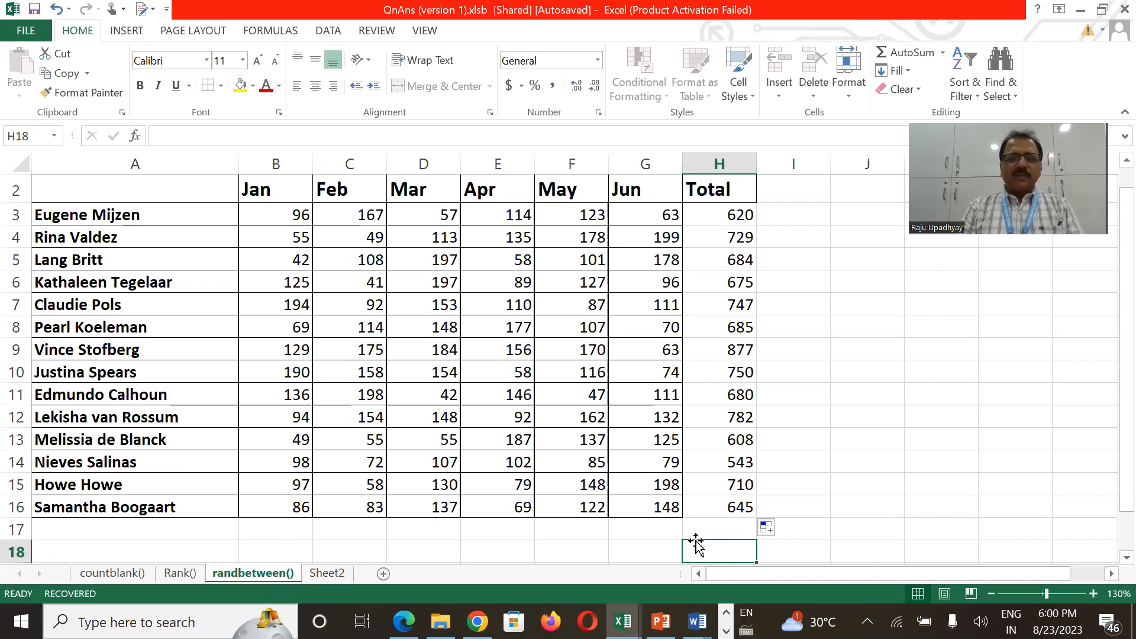
# On Sheet2, filter the item table by the value of the KEYBOARD cell A6, and clear the filter from the Item column
pyautogui.click(327, 571)
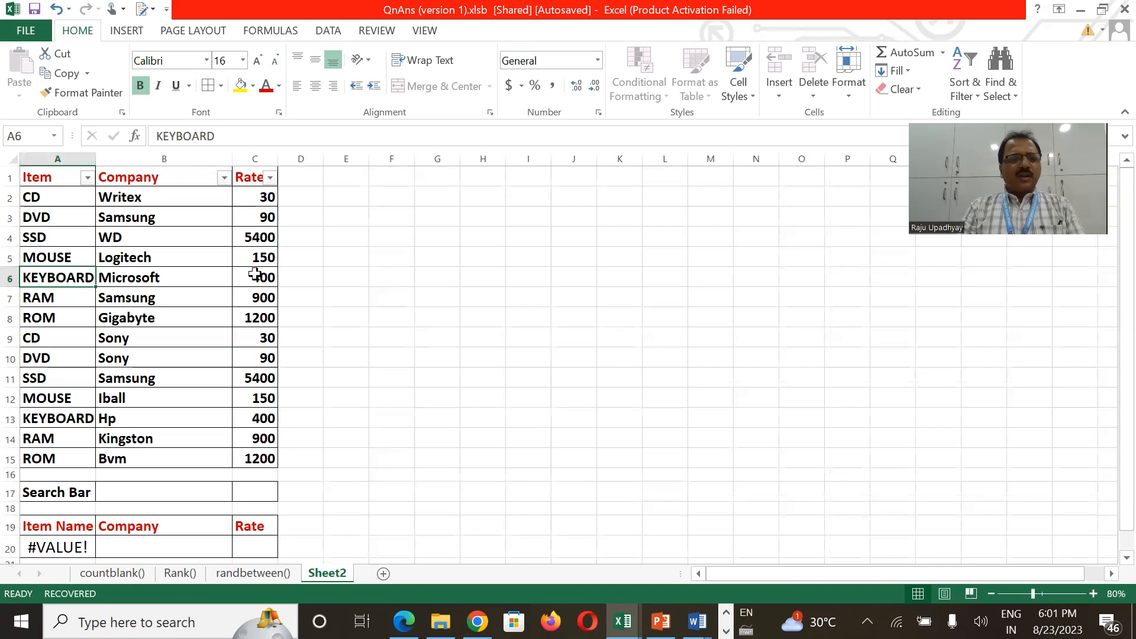
pyautogui.rightClick(68, 278)
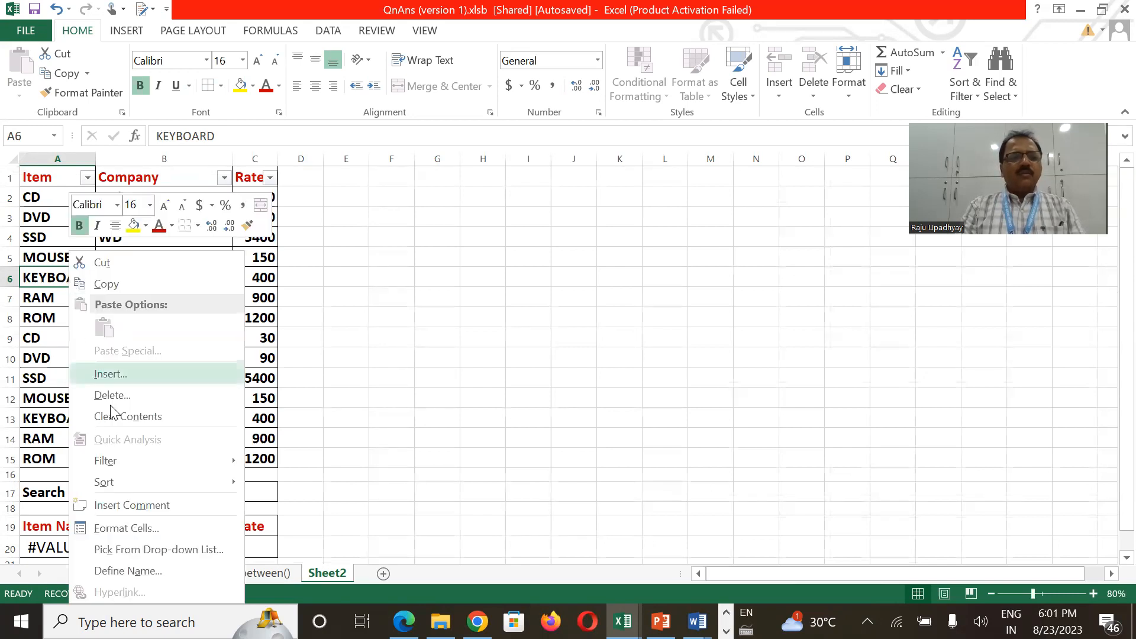
pyautogui.moveTo(125, 461)
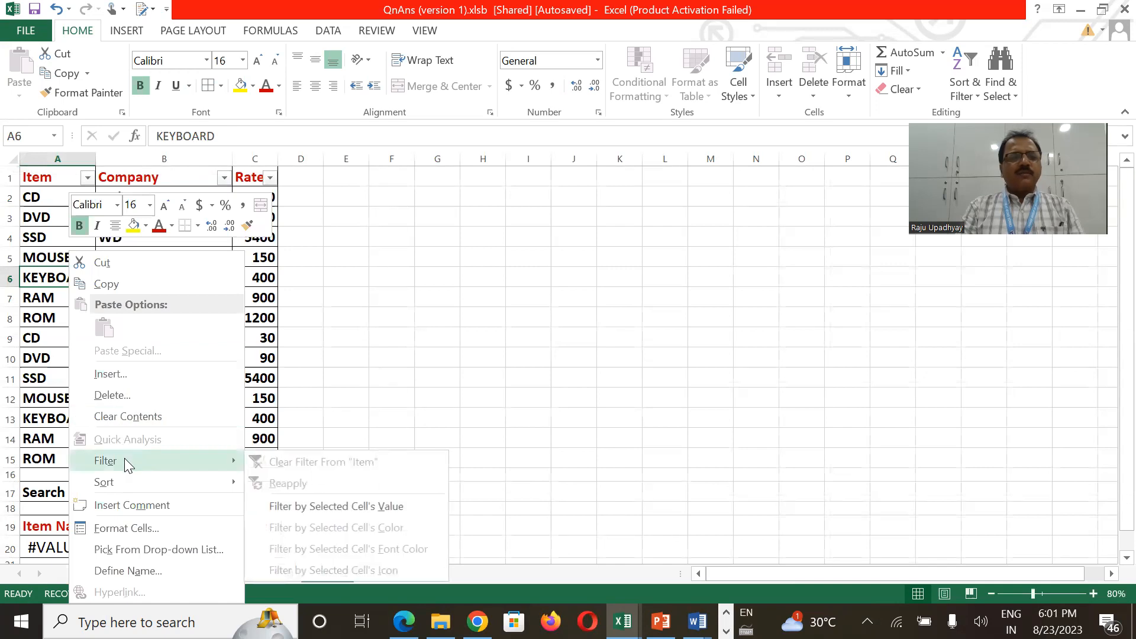
pyautogui.click(296, 510)
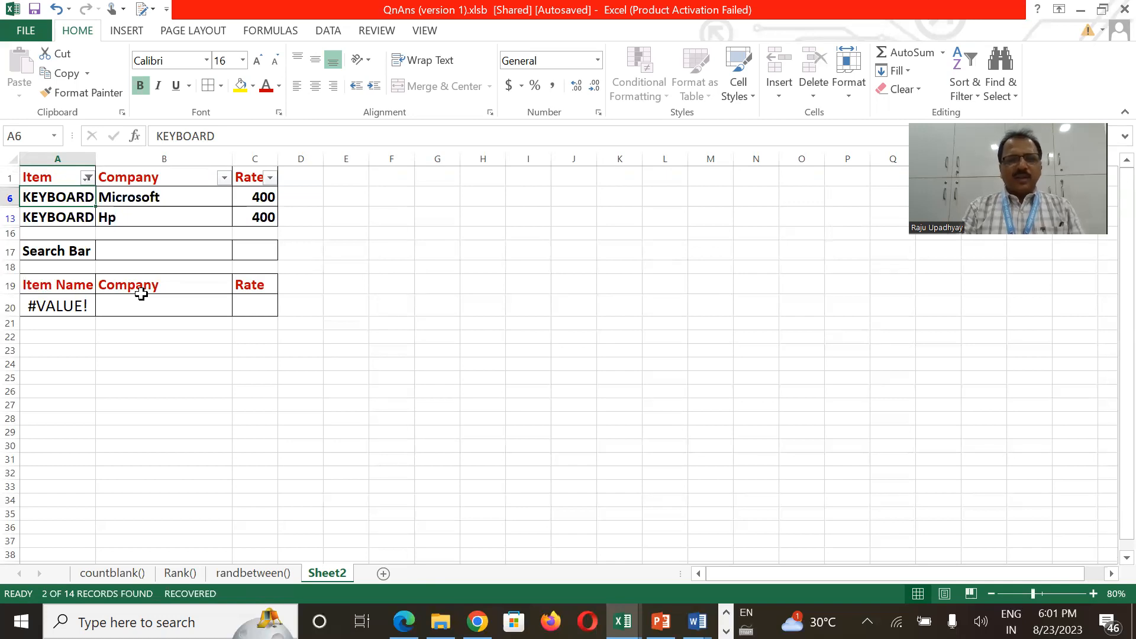
pyautogui.click(88, 179)
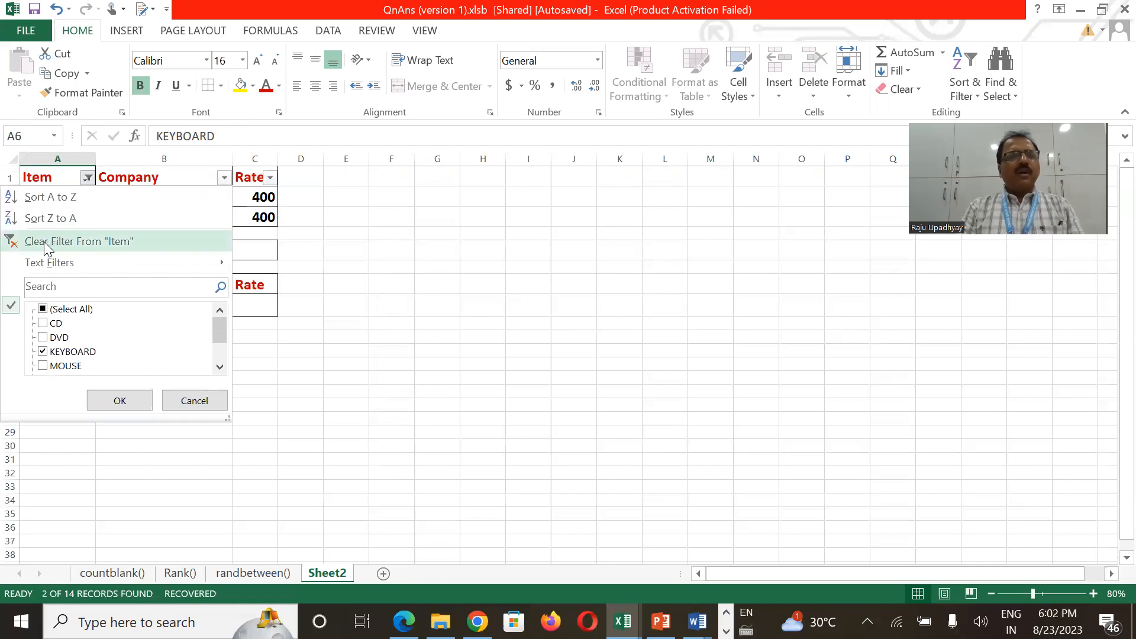
pyautogui.click(95, 241)
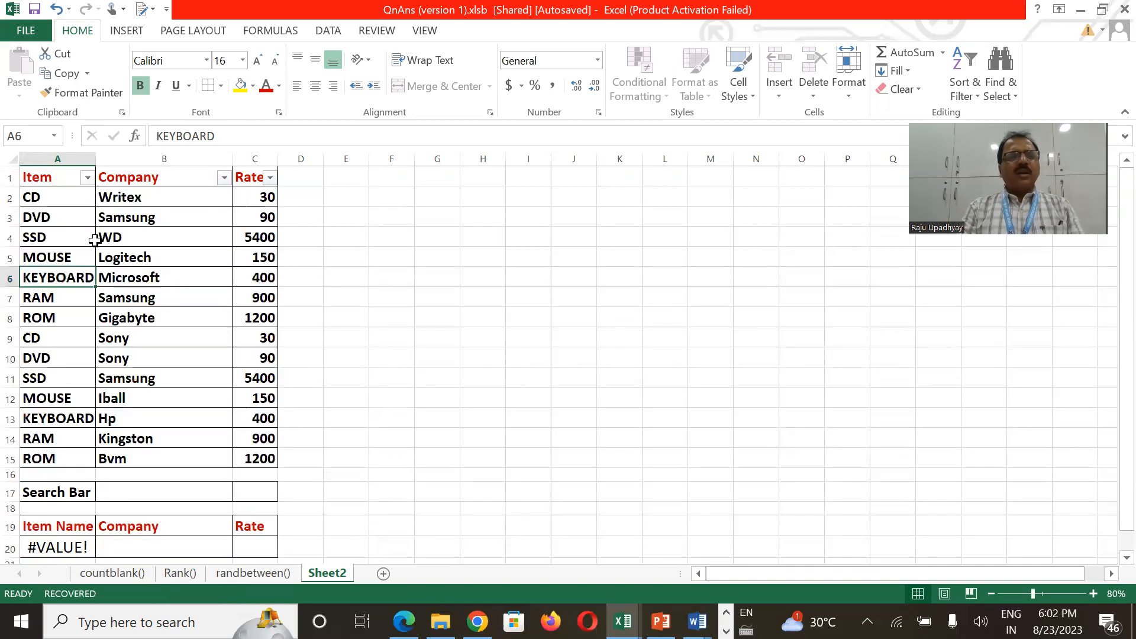